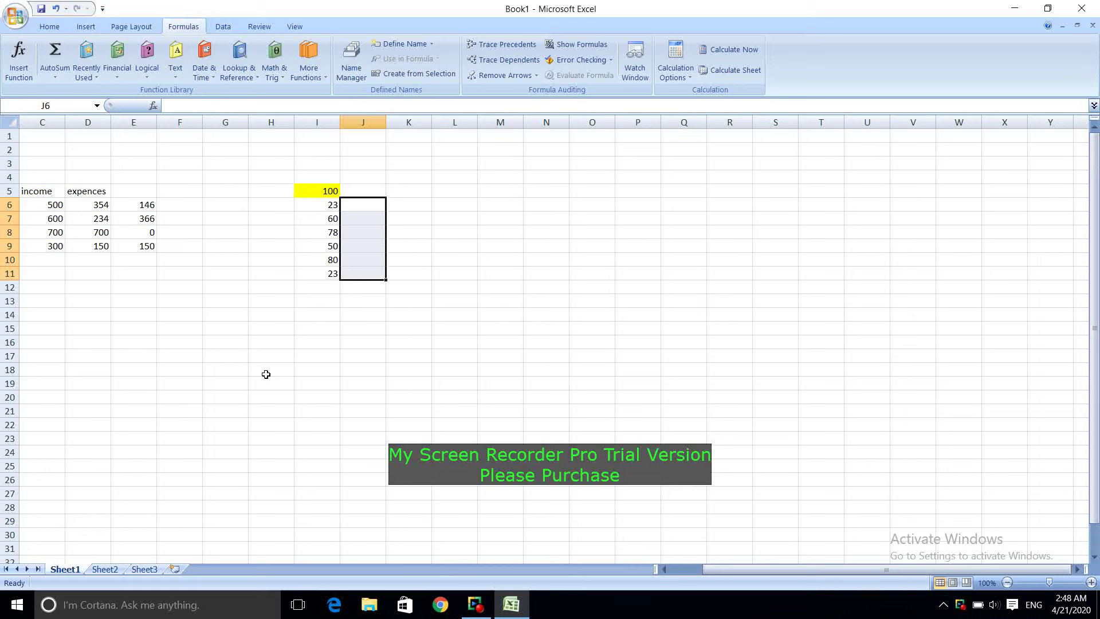
Clear the old difference values 146, 366, 0 and 150 from E6:E9.
click(318, 339)
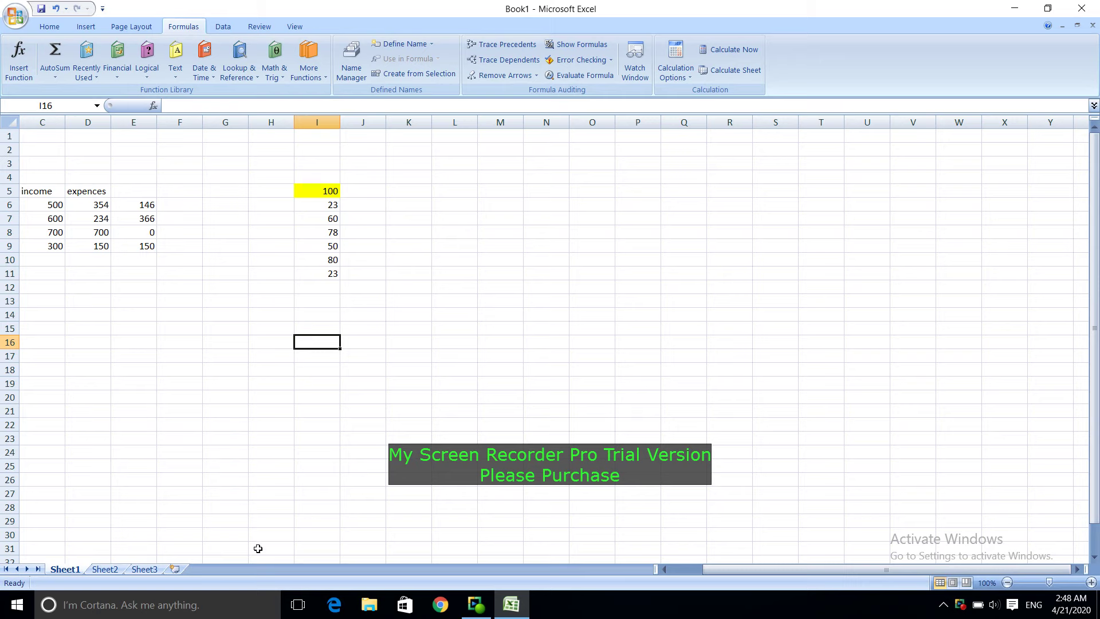
click(582, 422)
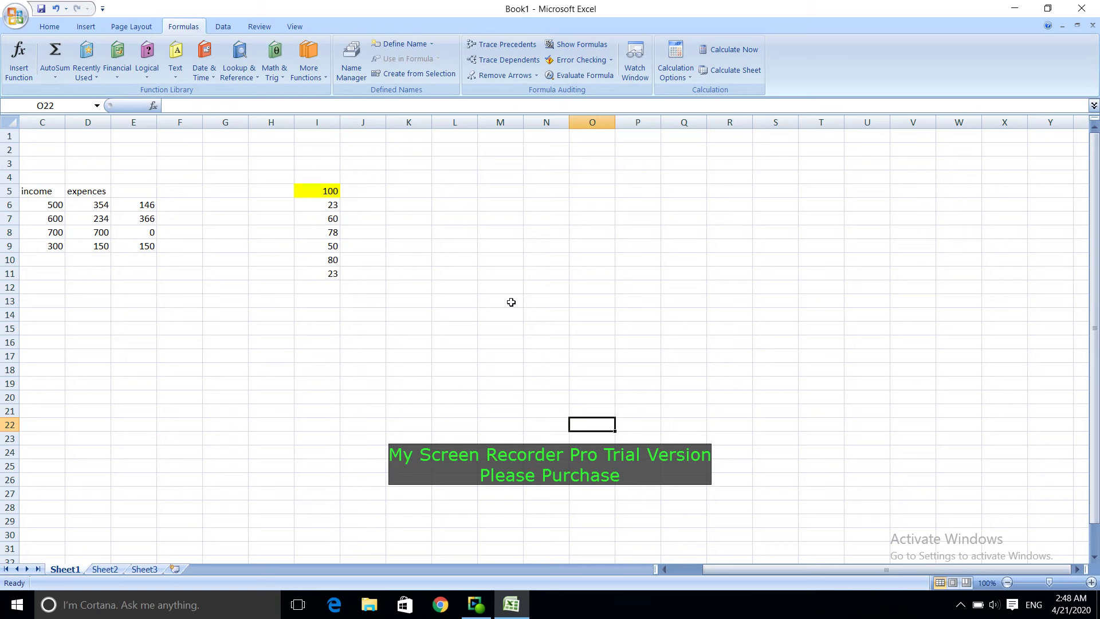
click(179, 314)
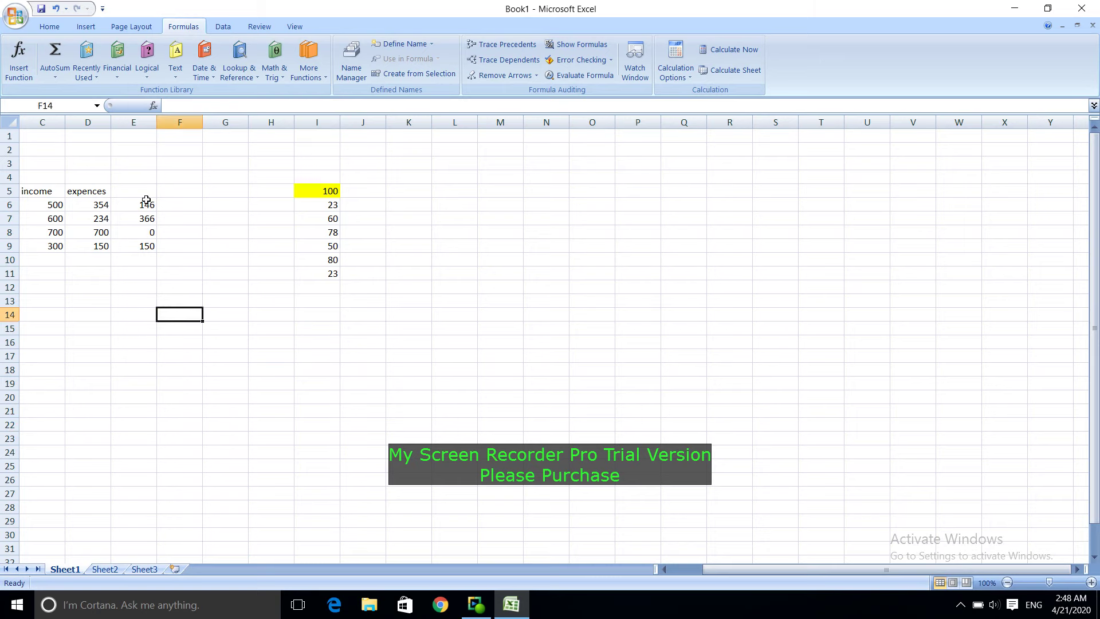
drag(147, 204, 149, 248)
key(Delete)
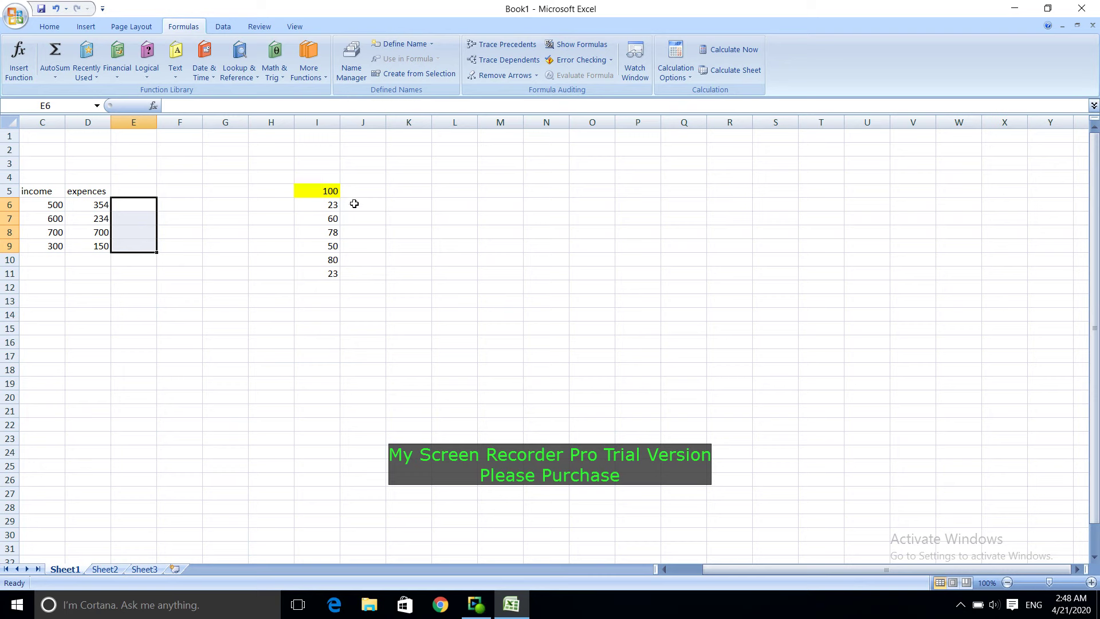
click(226, 286)
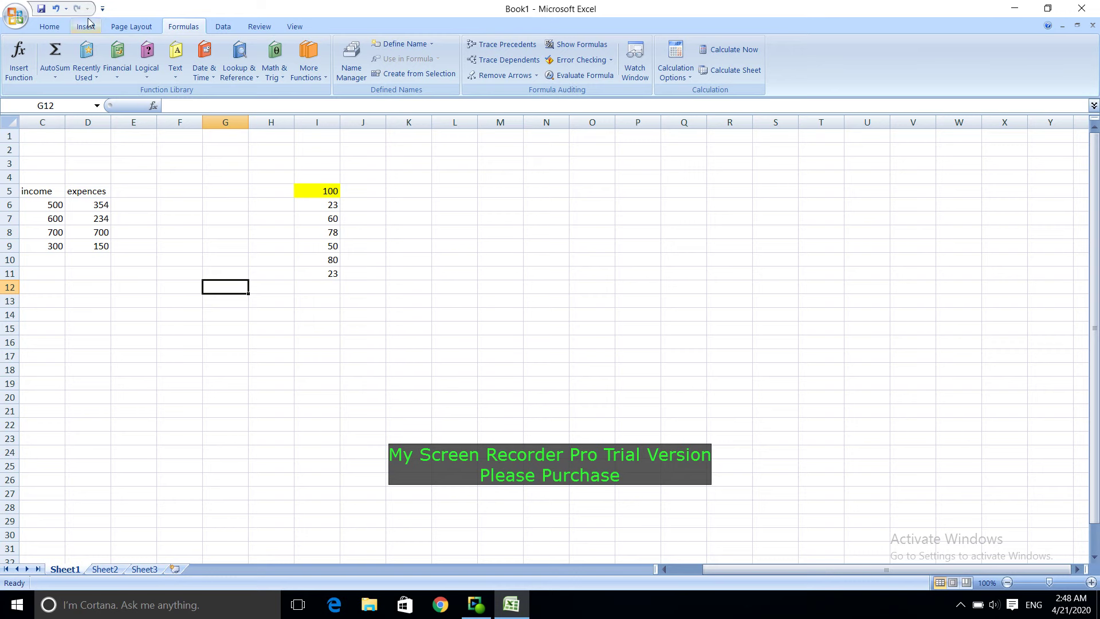
Insert a new empty column before column C to shift the table right.
click(49, 27)
right_click(40, 191)
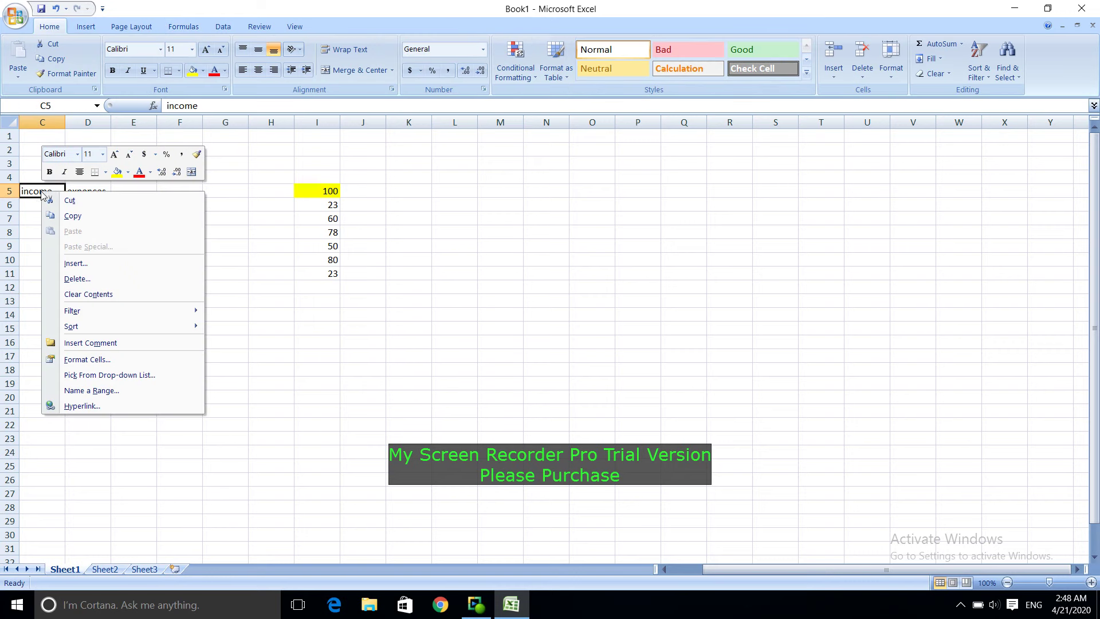
right_click(53, 120)
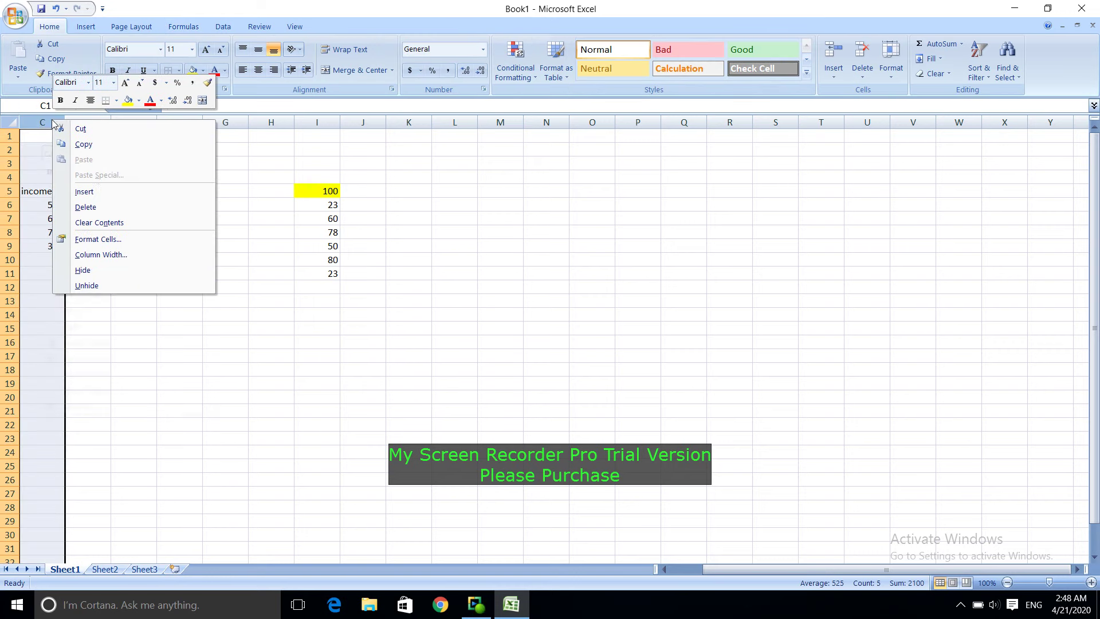
click(99, 190)
click(334, 246)
Make the income and expences headers in D5 and E5 bold.
click(97, 191)
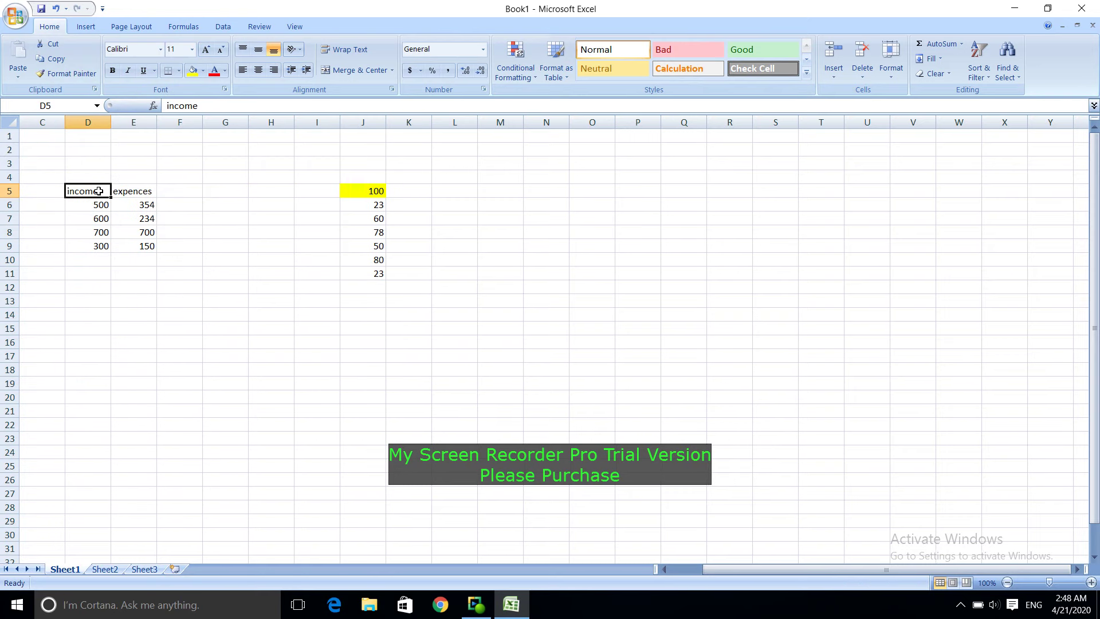
key(ctrl+b)
click(140, 193)
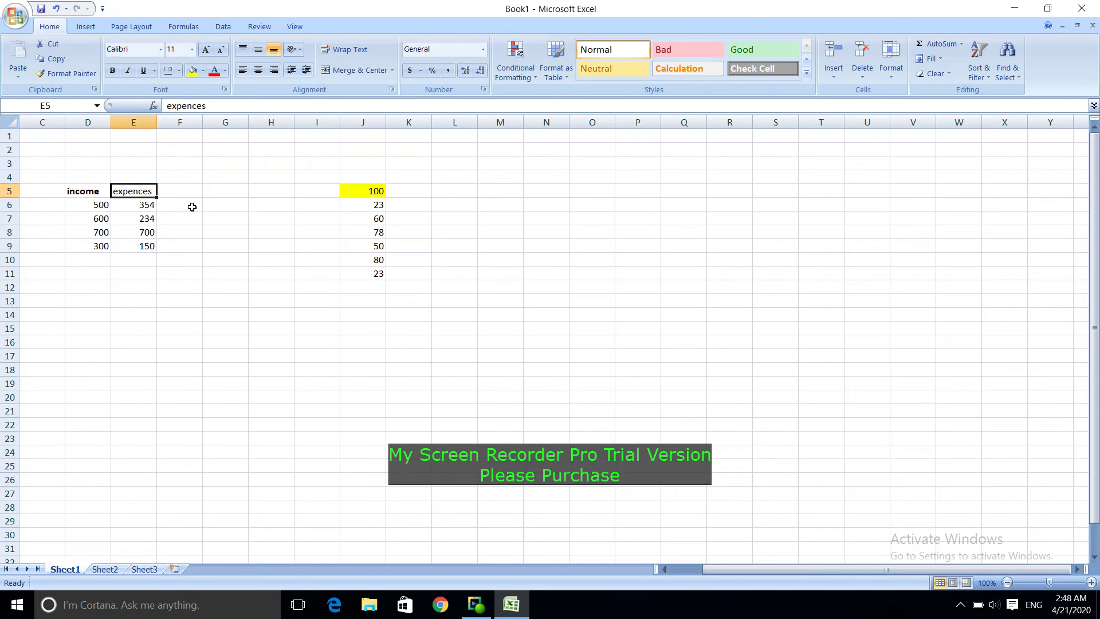
key(ctrl+b)
click(251, 210)
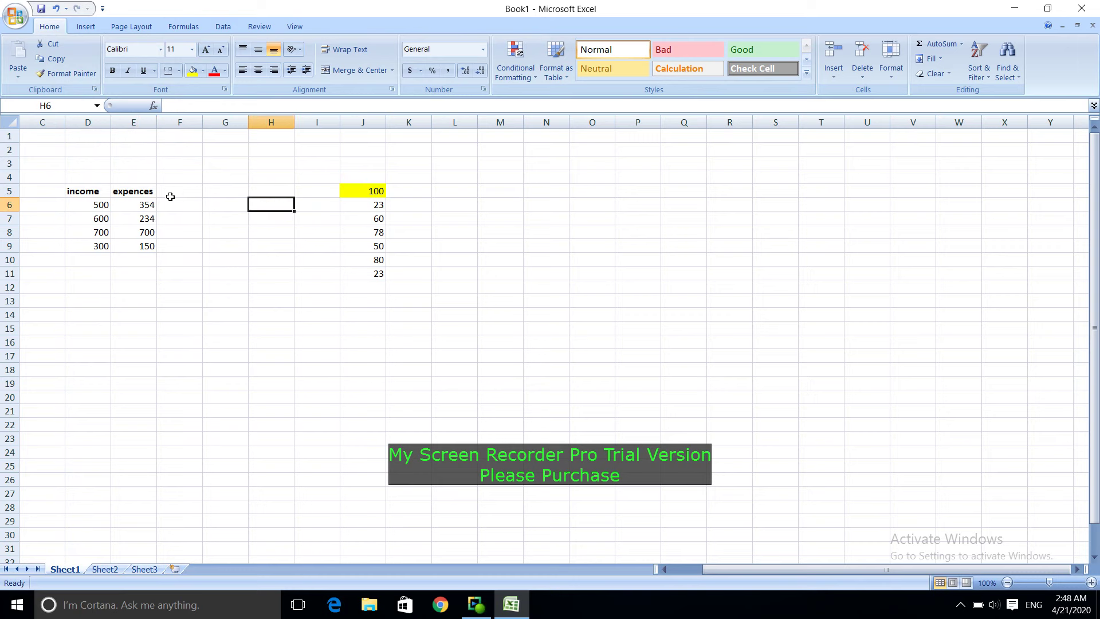
click(190, 194)
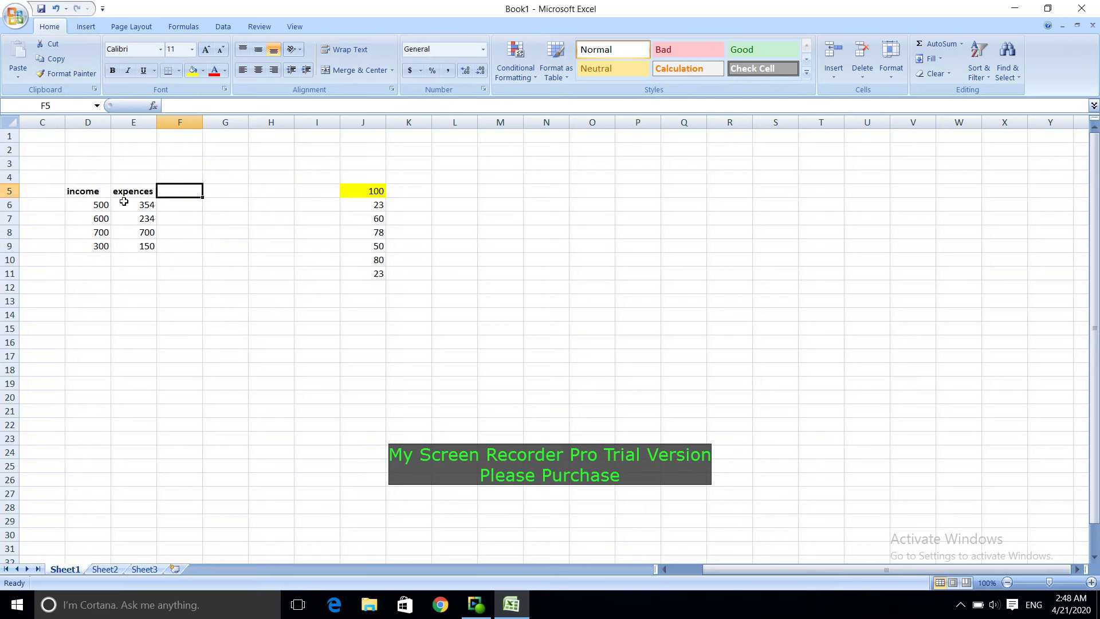
Enter =D6-E6 in F6 so the first row's difference shows 146.
click(174, 207)
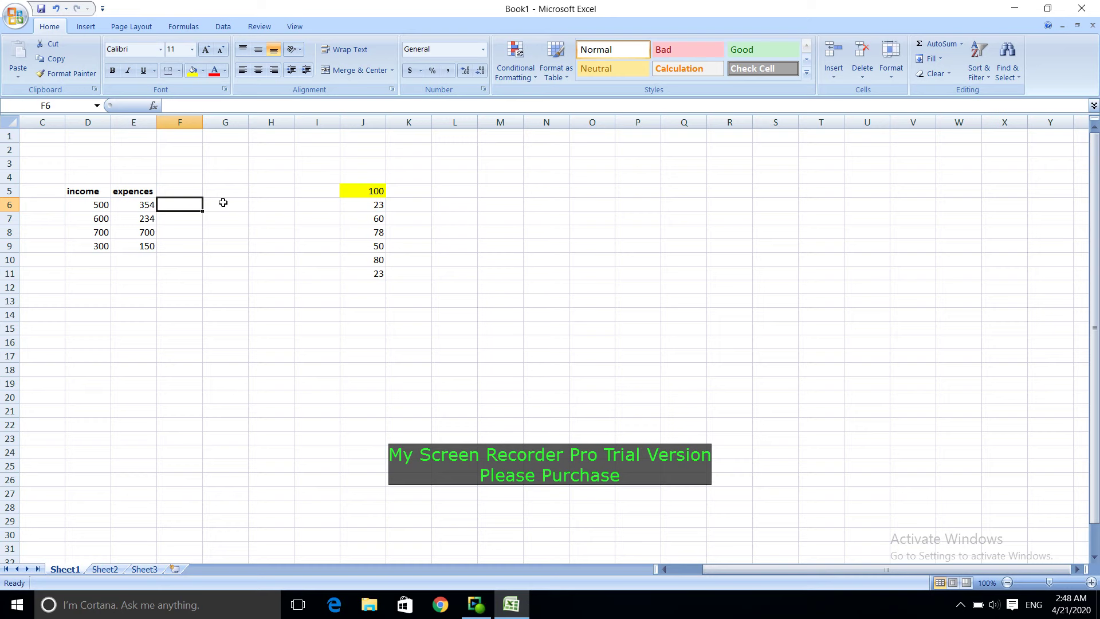
text(=)
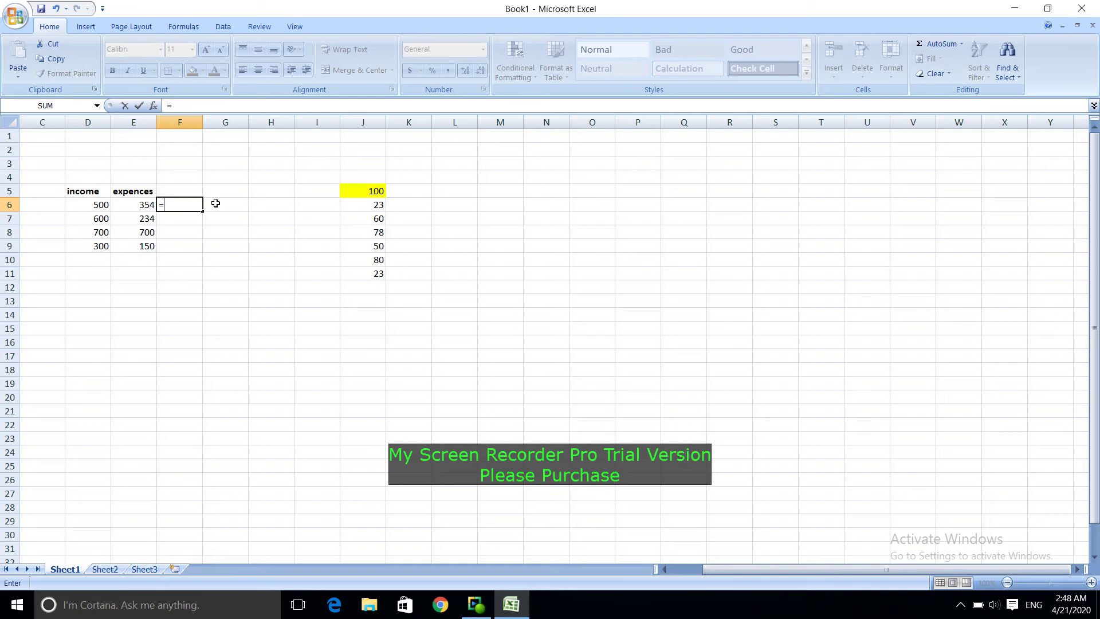
click(89, 206)
text(-)
click(140, 204)
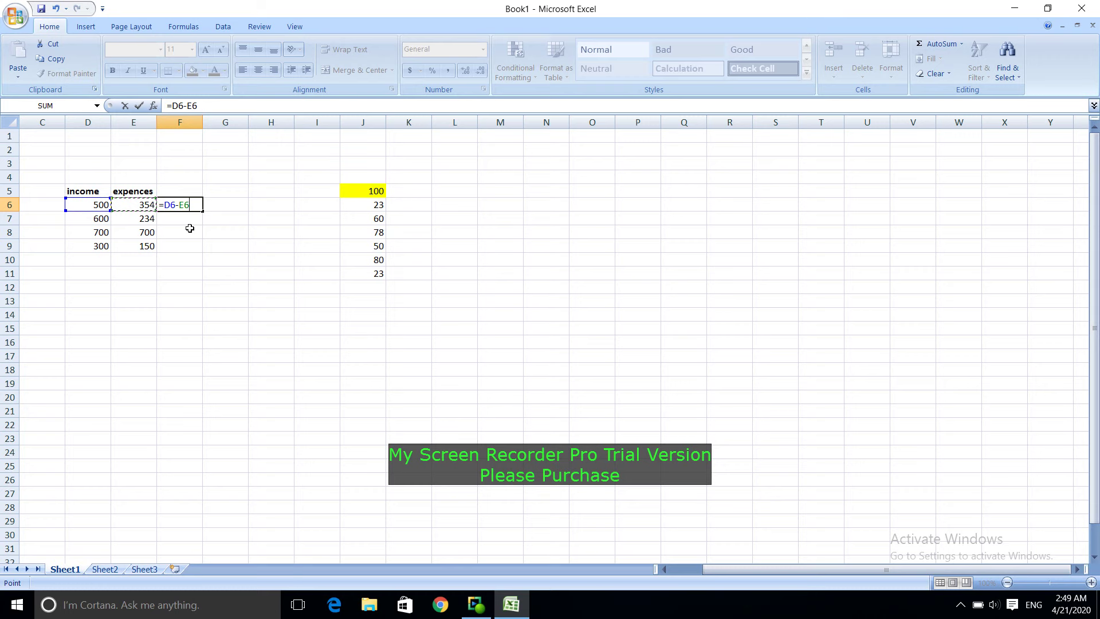
key(Return)
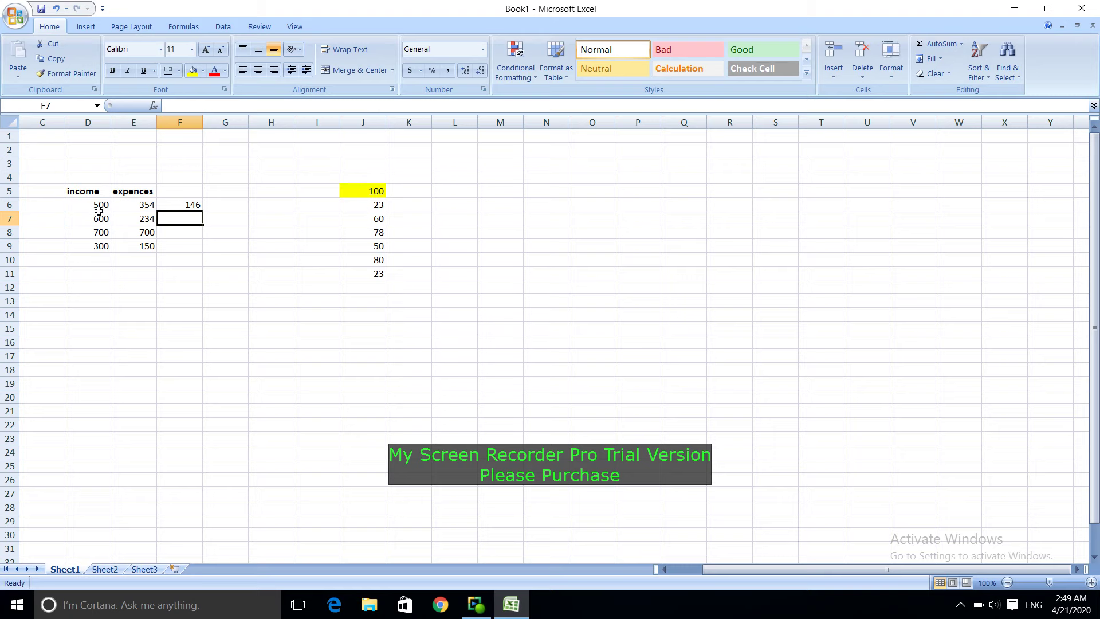
click(191, 205)
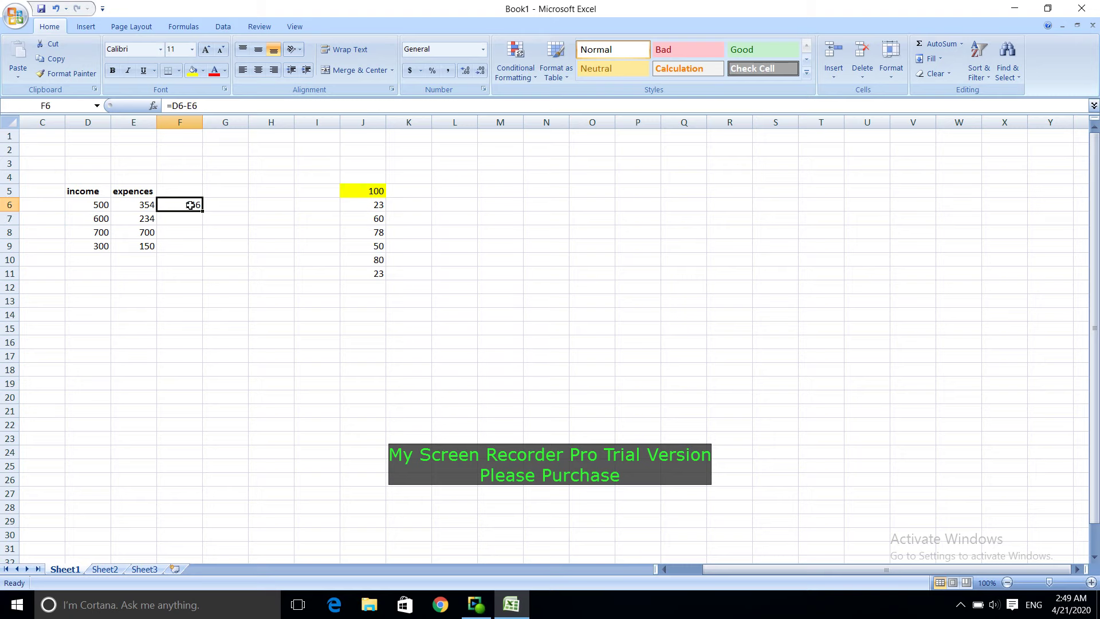
click(126, 164)
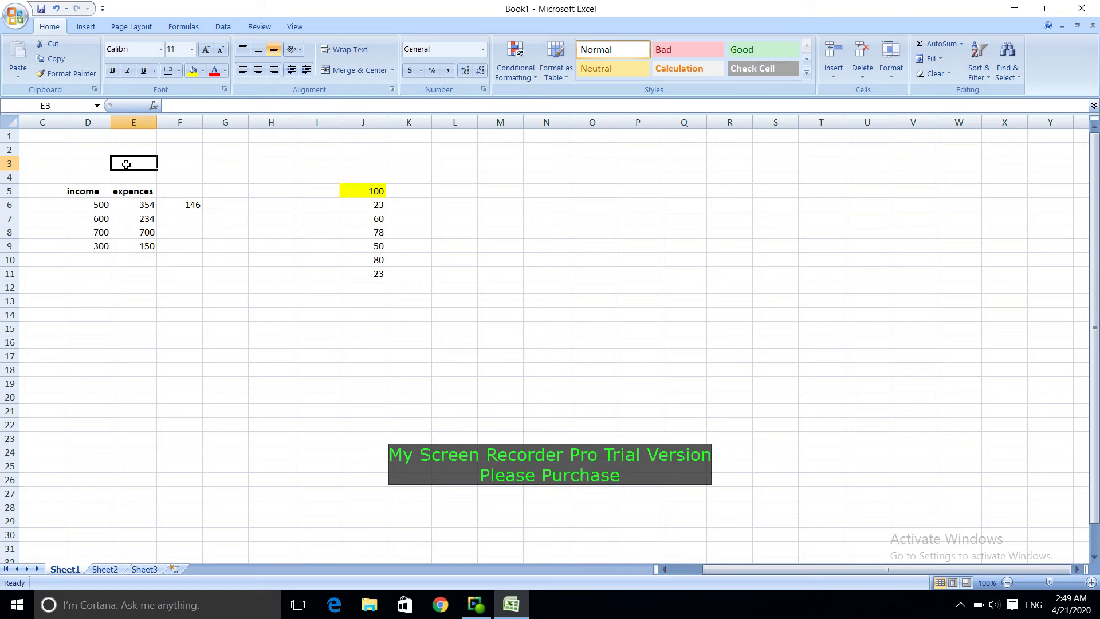
Type the heading RELATIVE into E3.
text(RE)
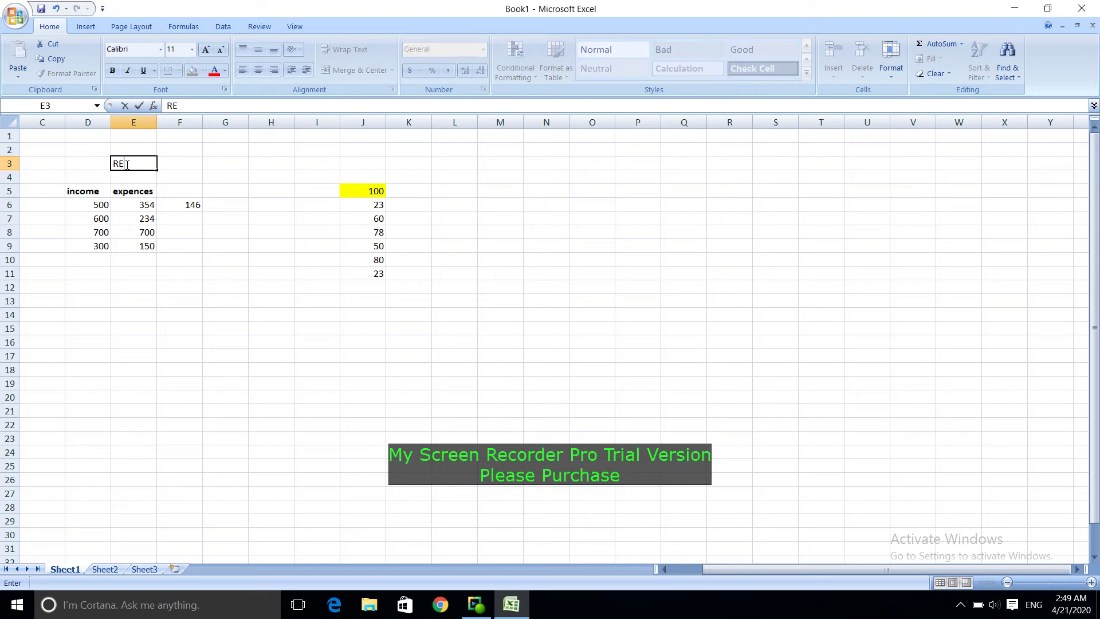
text(LE)
key(BackSpace)
text(AT)
text(IVE)
click(188, 187)
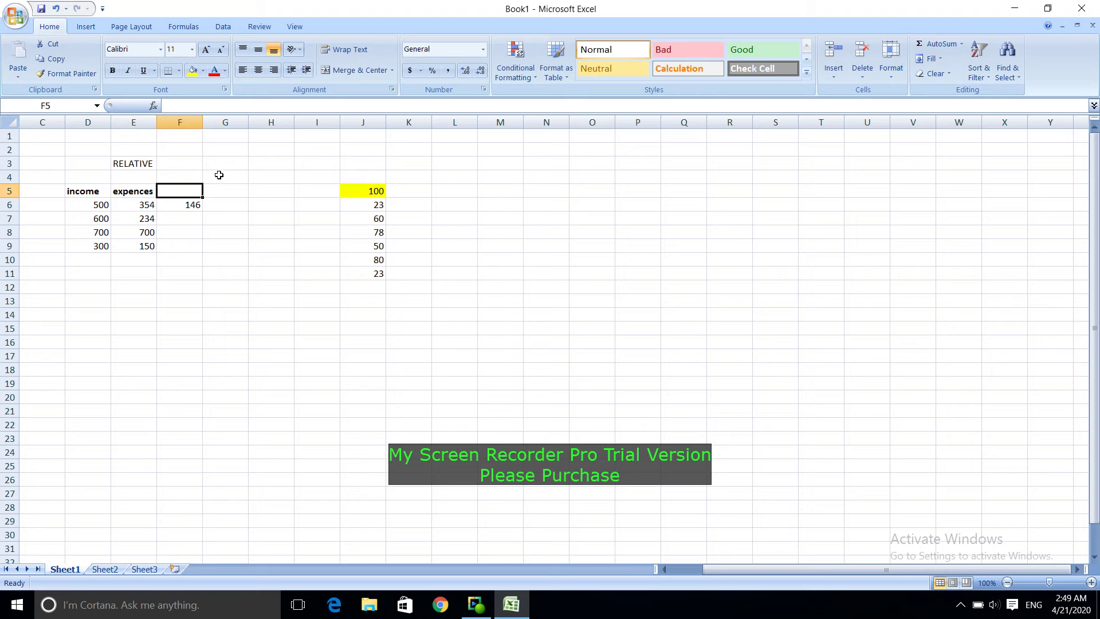
Fill F6's difference formula down to F9, then undo the fill.
click(197, 207)
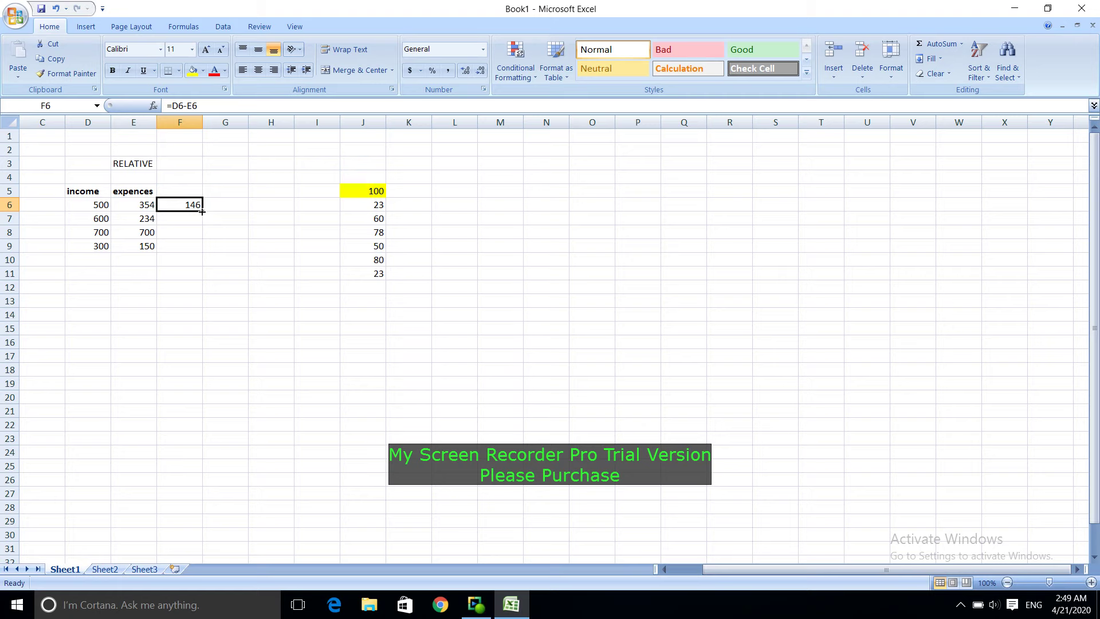
drag(205, 213, 204, 248)
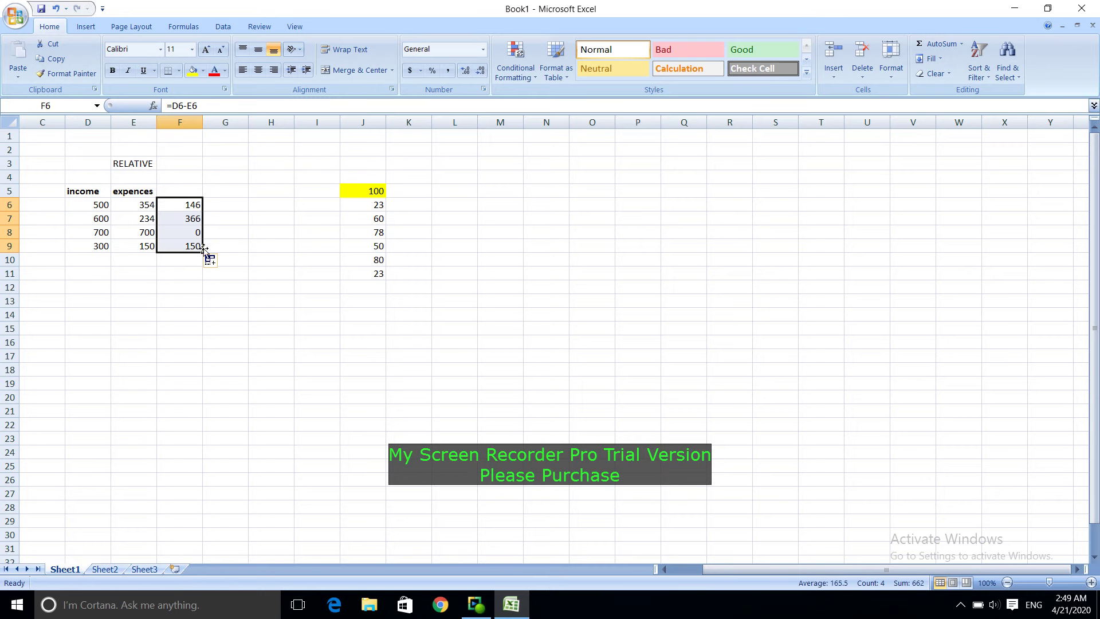
click(271, 243)
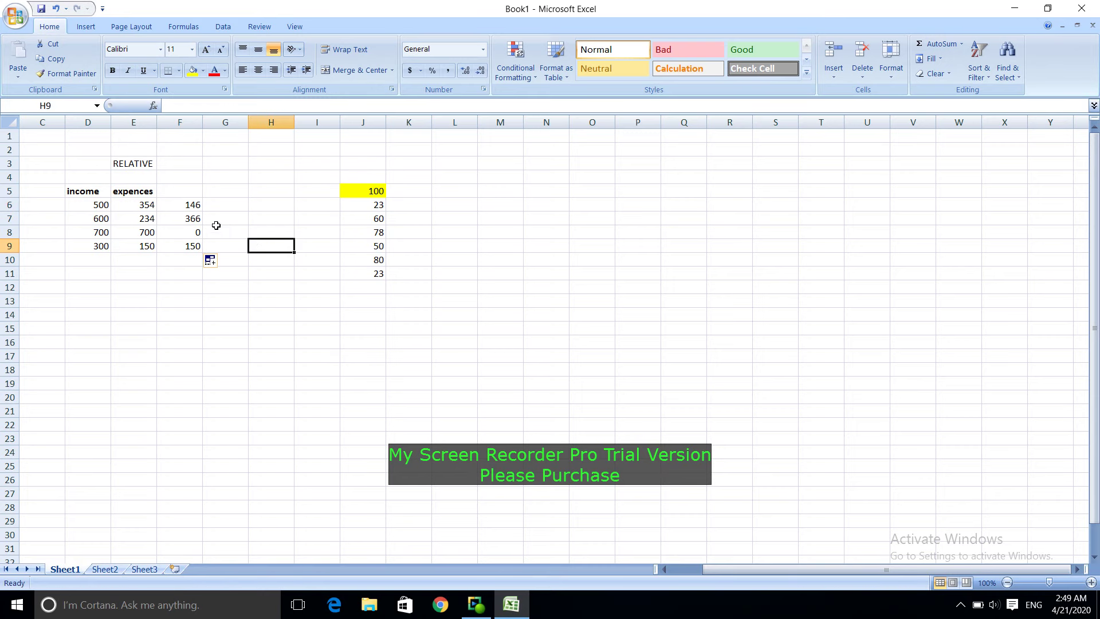
key(ctrl+z)
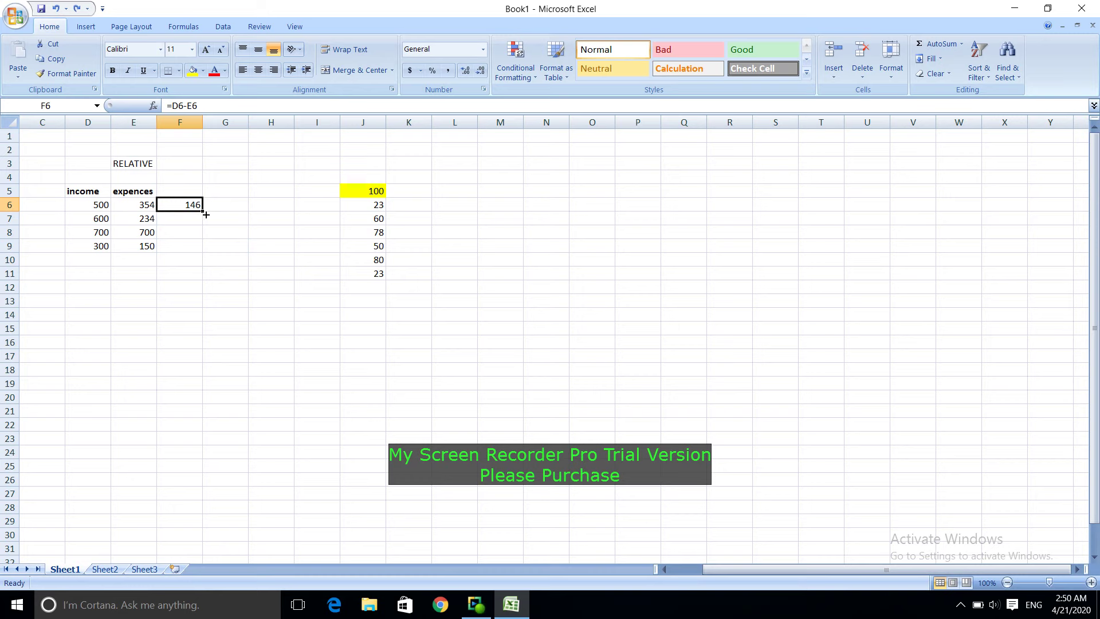
Fill =D6-E6 from F6 down to F9 and check the copied formulas, including F8's zero.
drag(205, 214, 204, 252)
click(286, 248)
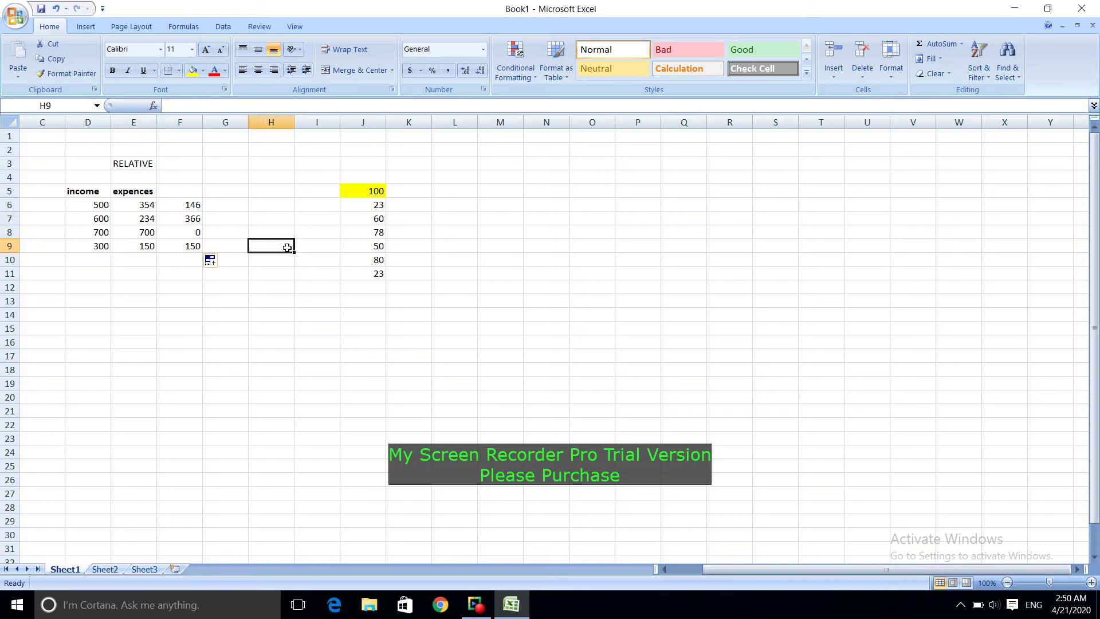
click(195, 218)
click(196, 232)
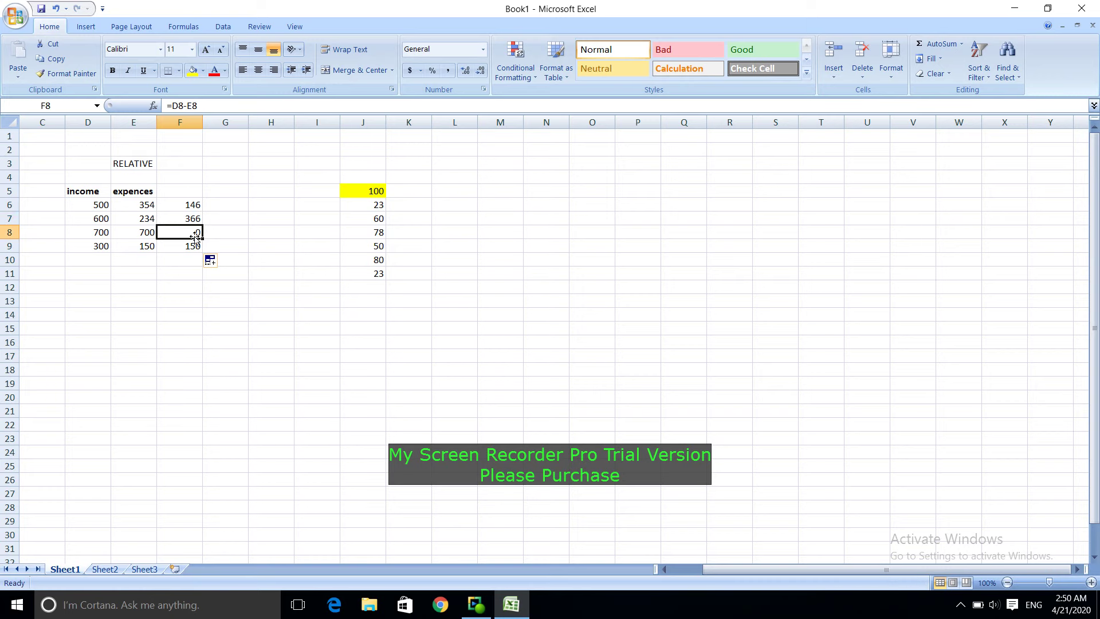
click(191, 249)
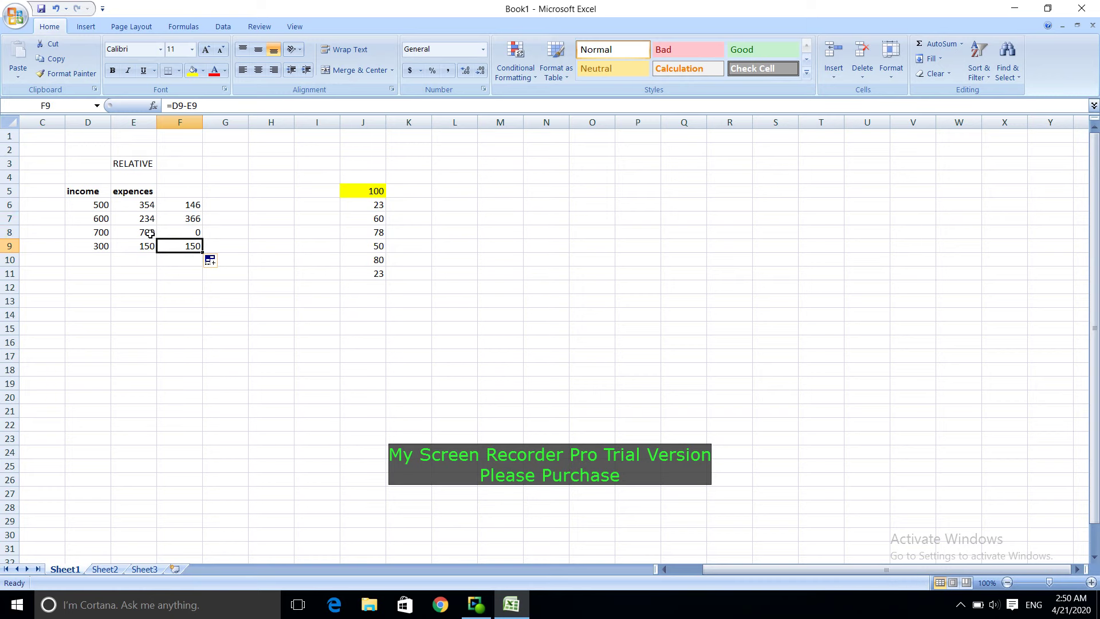
click(172, 234)
click(152, 234)
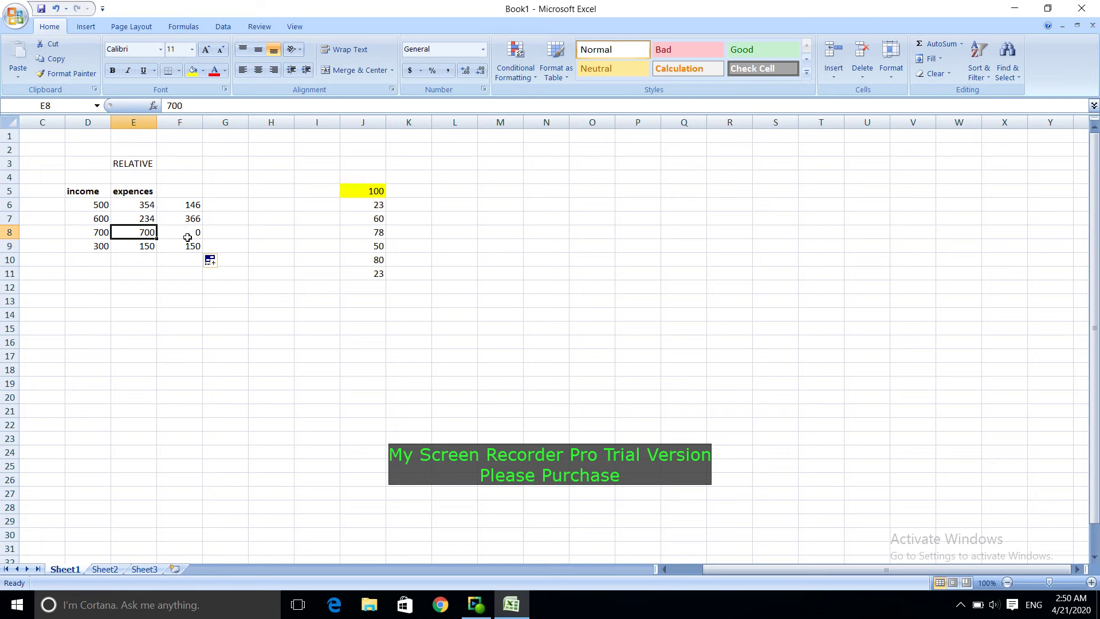
click(190, 236)
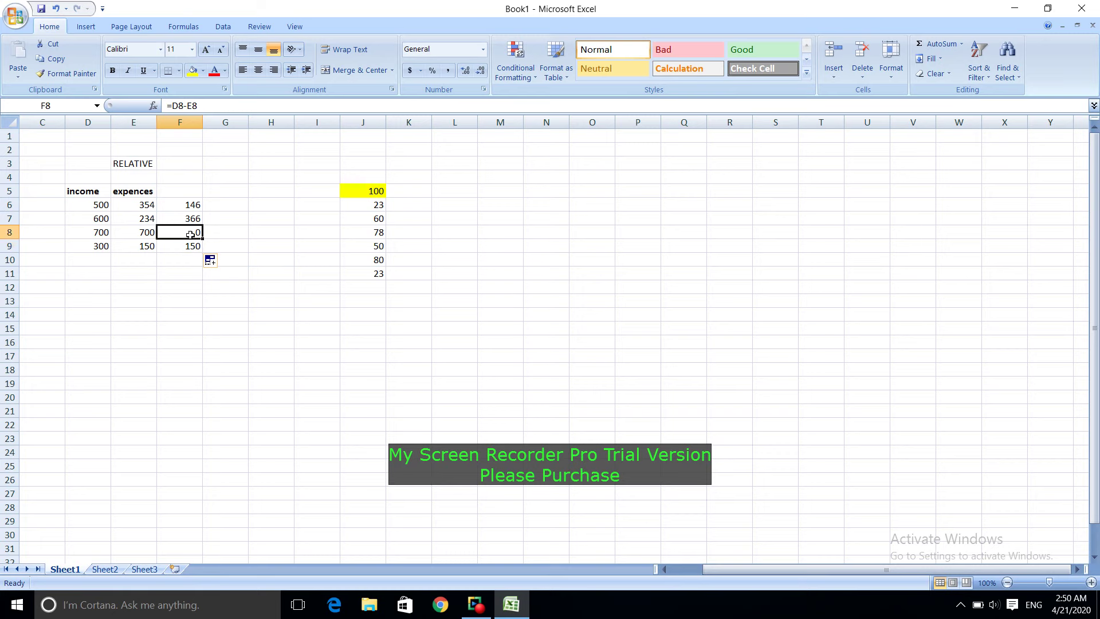
Review F6:F9 again, undo, and refill the difference formula down to F9.
click(196, 205)
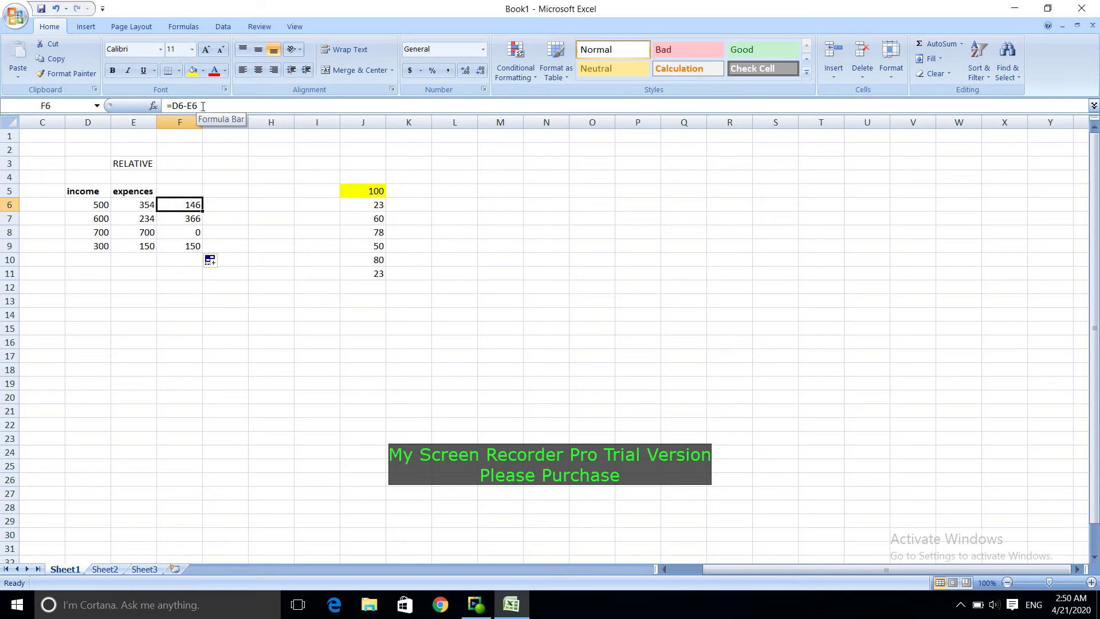
click(188, 219)
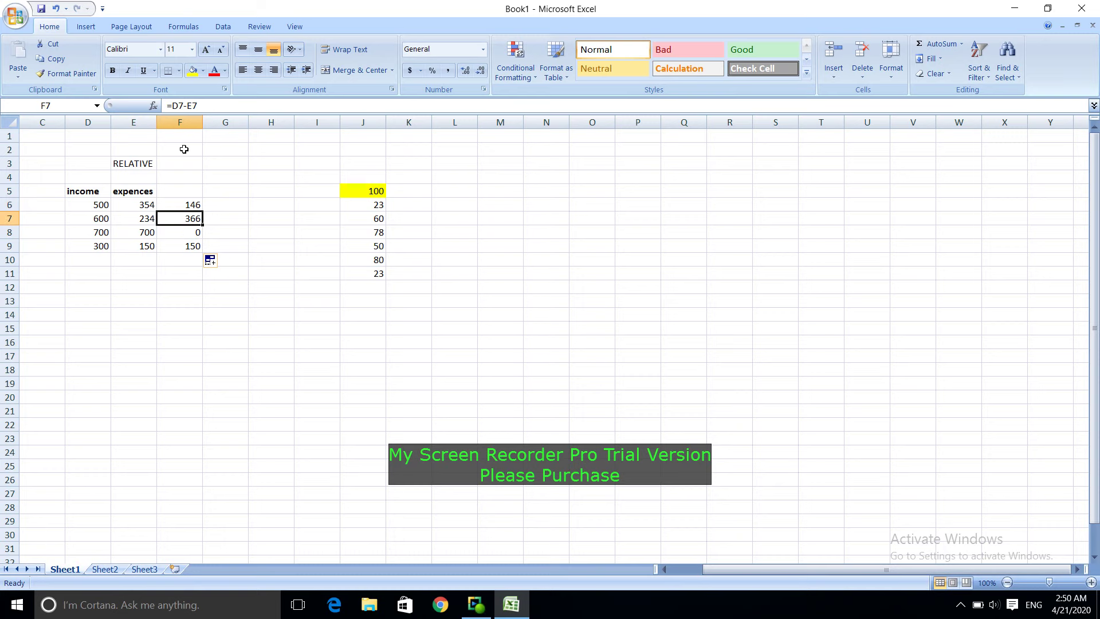
click(192, 230)
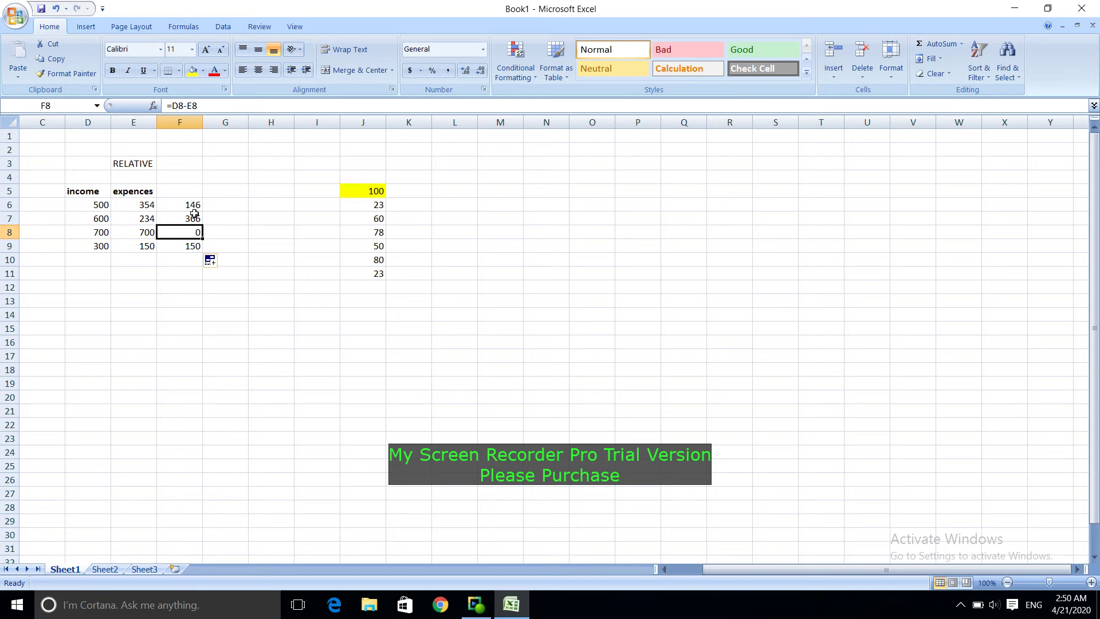
click(188, 245)
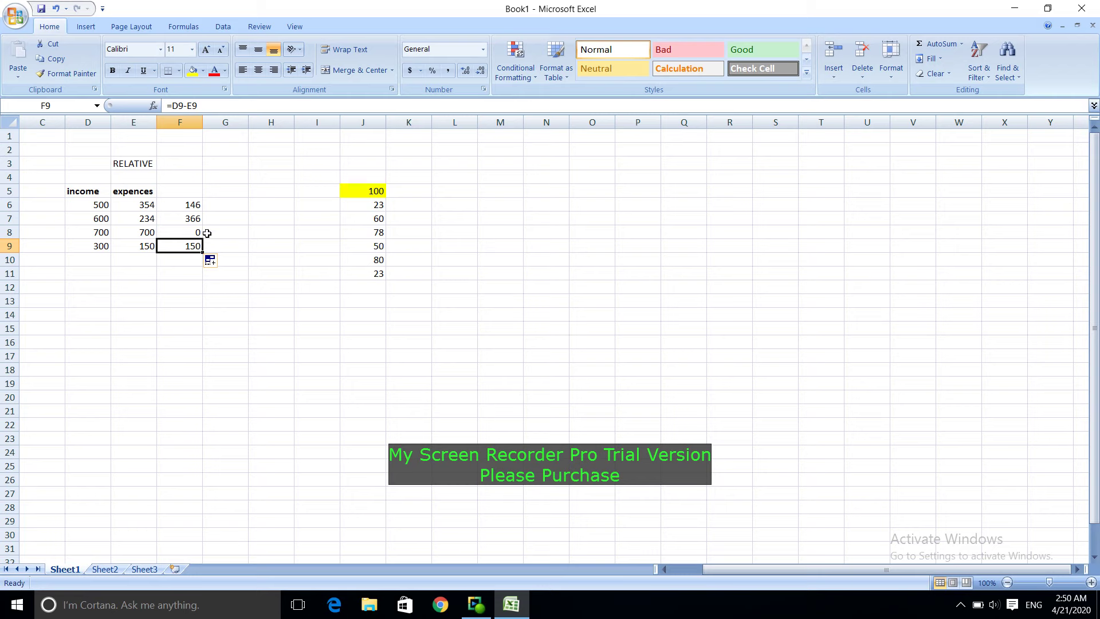
click(198, 204)
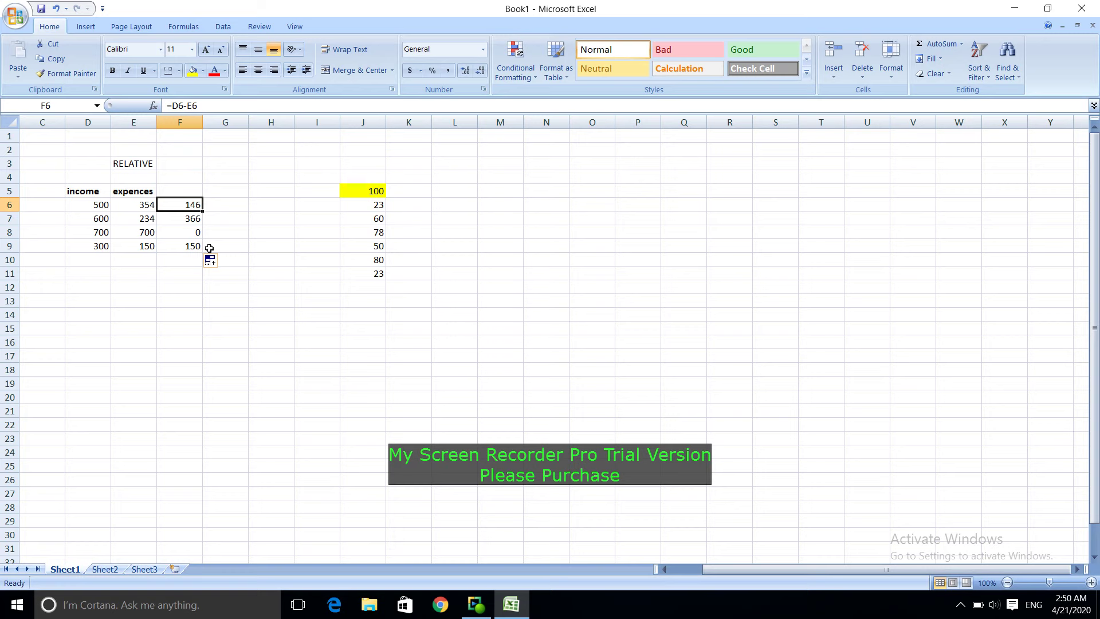
key(ctrl+z)
drag(204, 214, 204, 253)
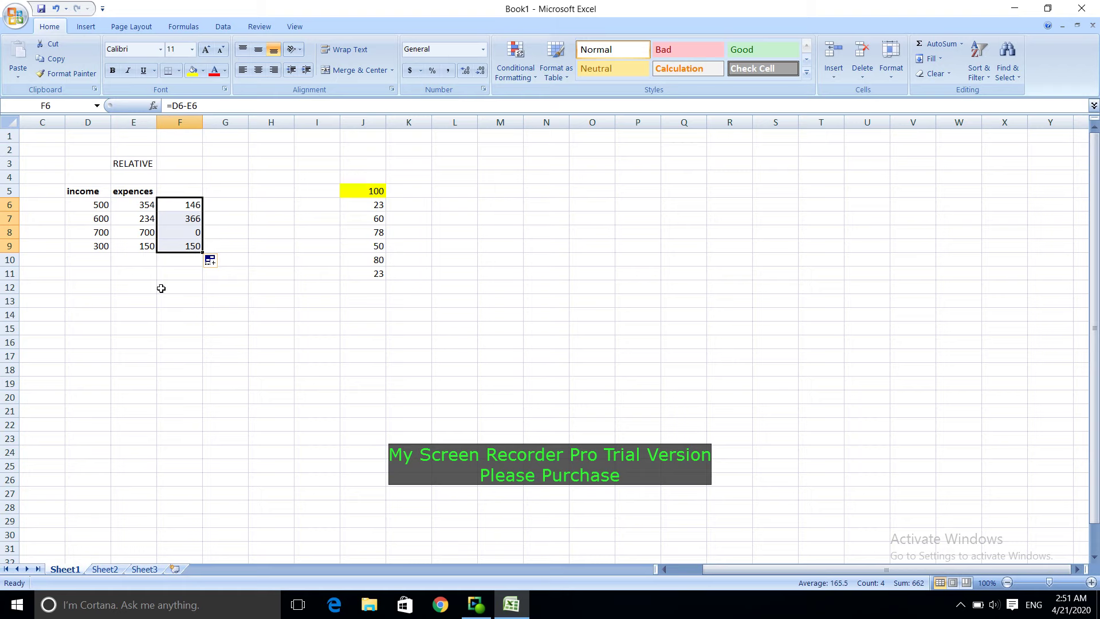
Change E8's expences to 400 so F8 recalculates to 300, then review F6:F9.
click(147, 232)
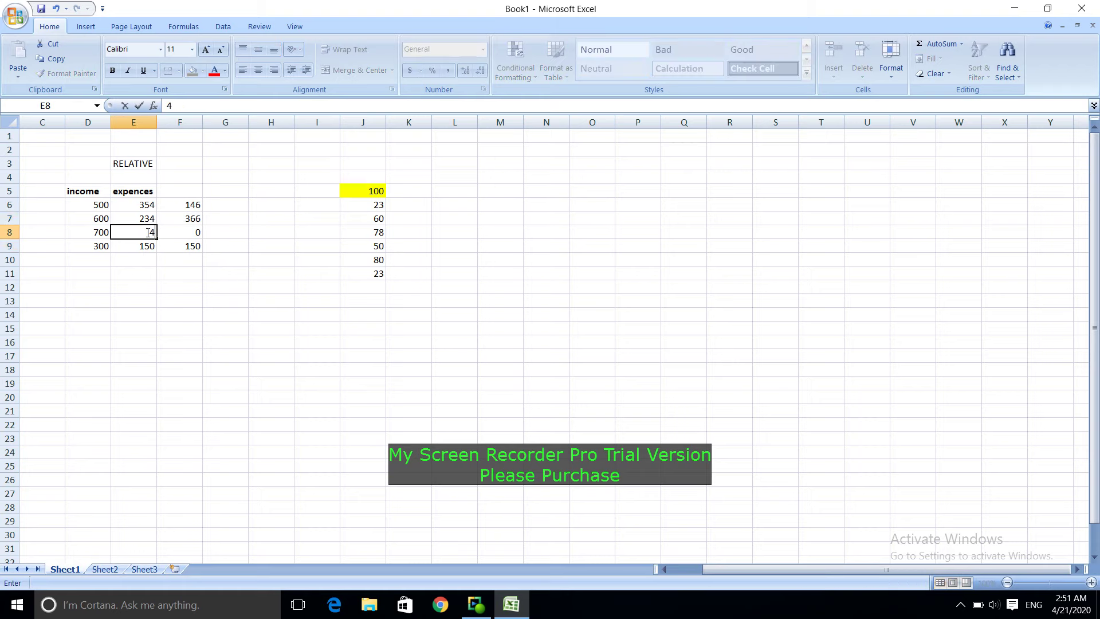
text(400)
key(Return)
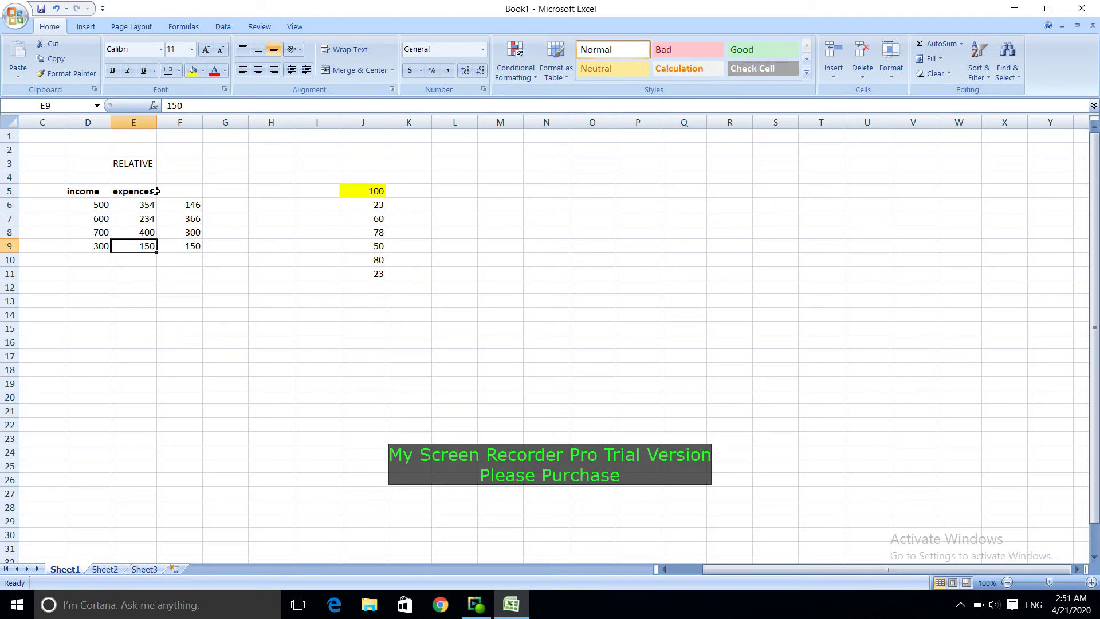
click(193, 207)
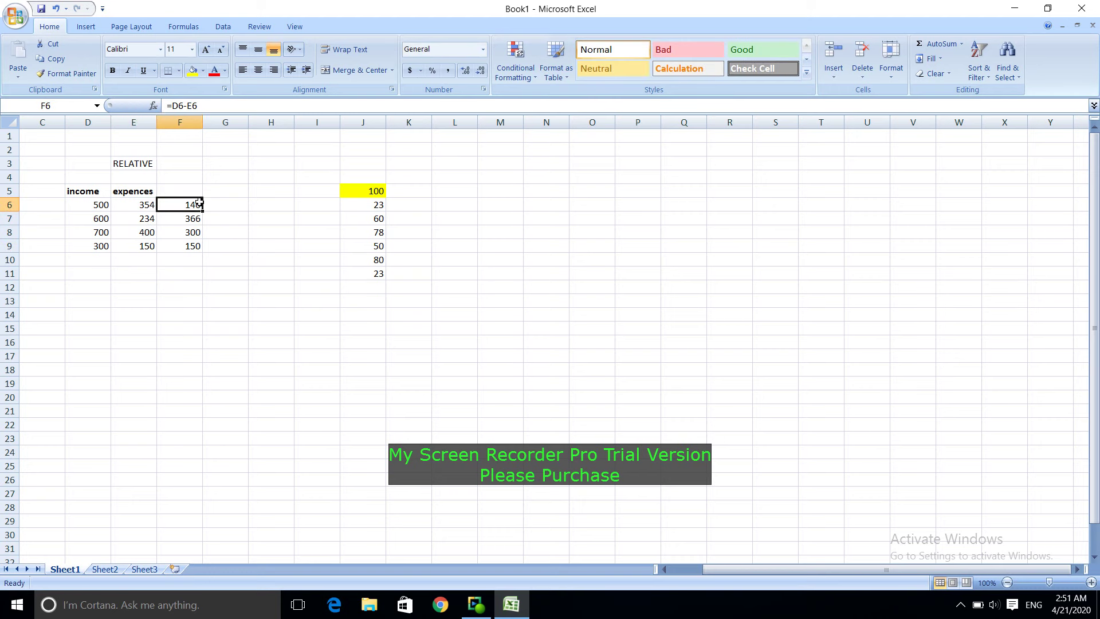
click(189, 221)
click(190, 234)
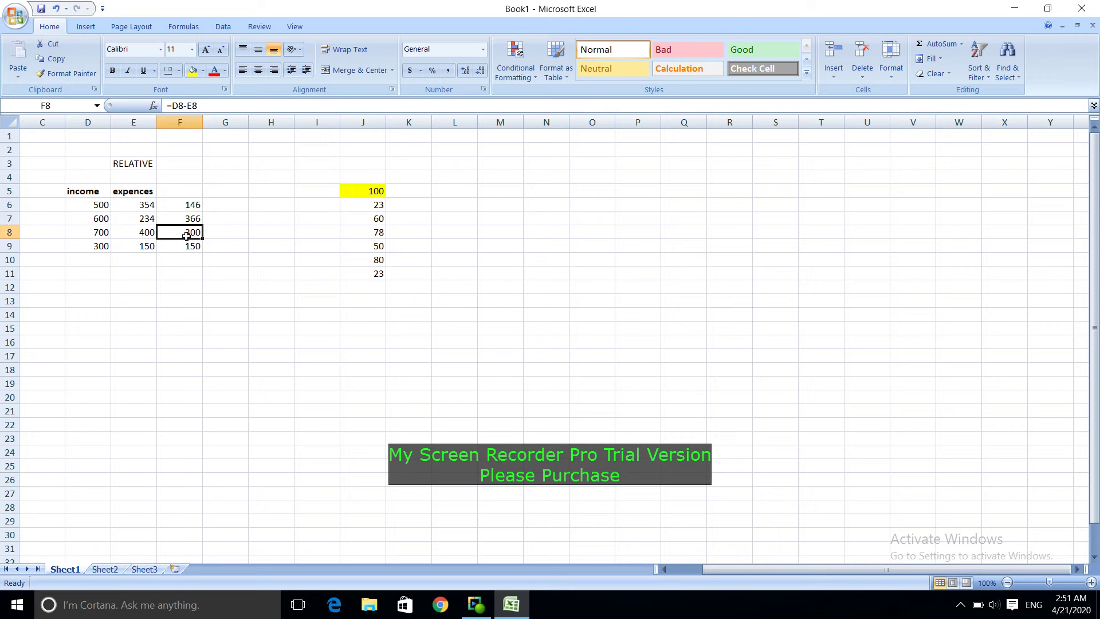
click(190, 247)
click(194, 205)
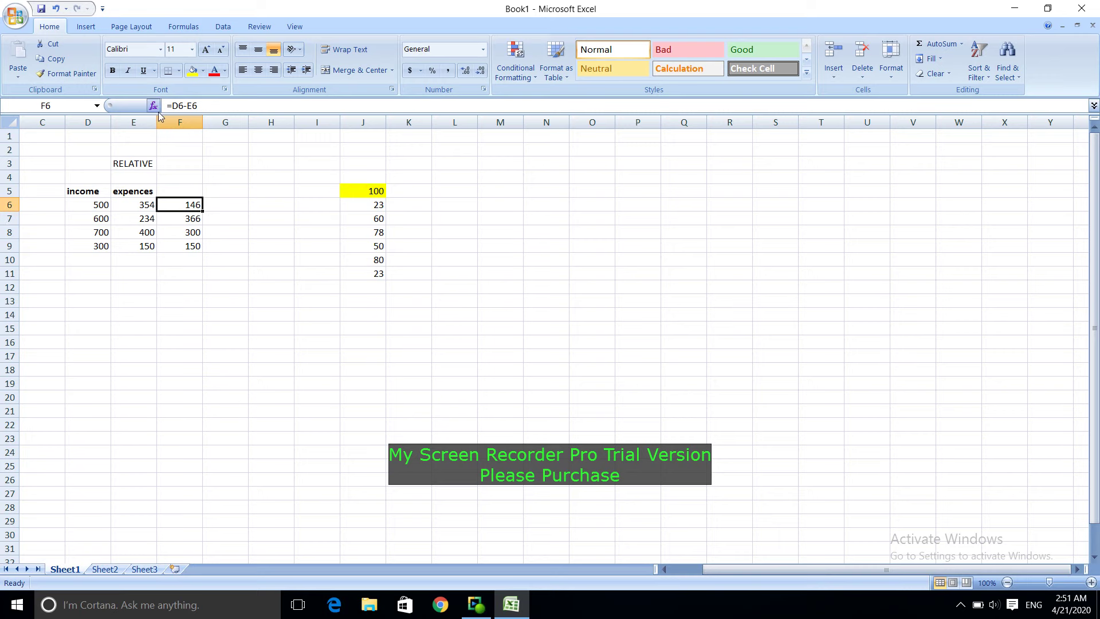
click(193, 29)
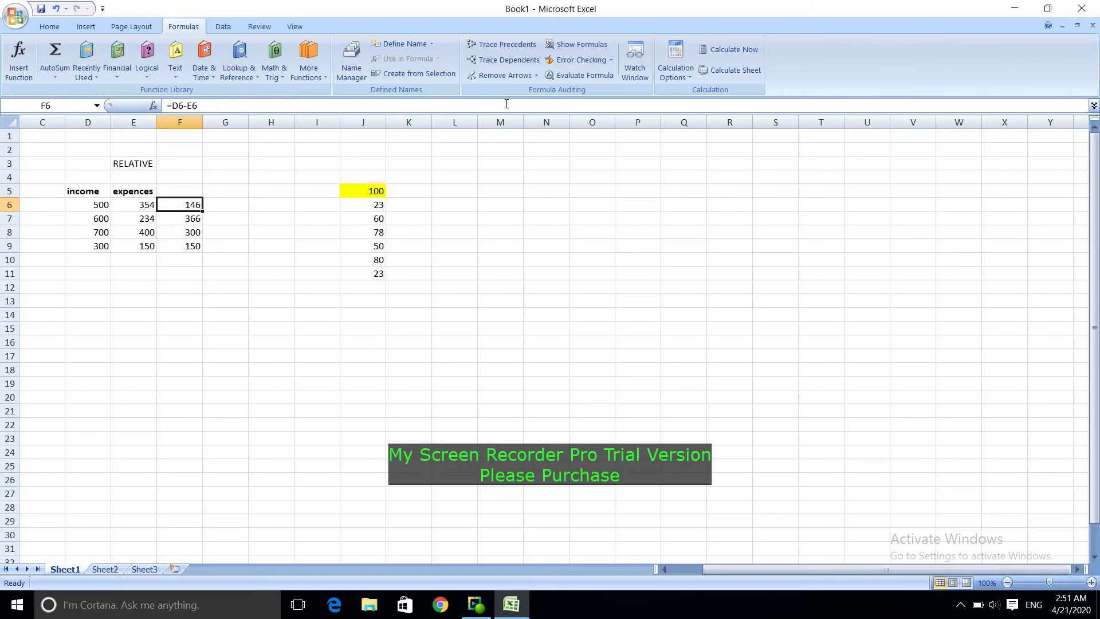
click(579, 46)
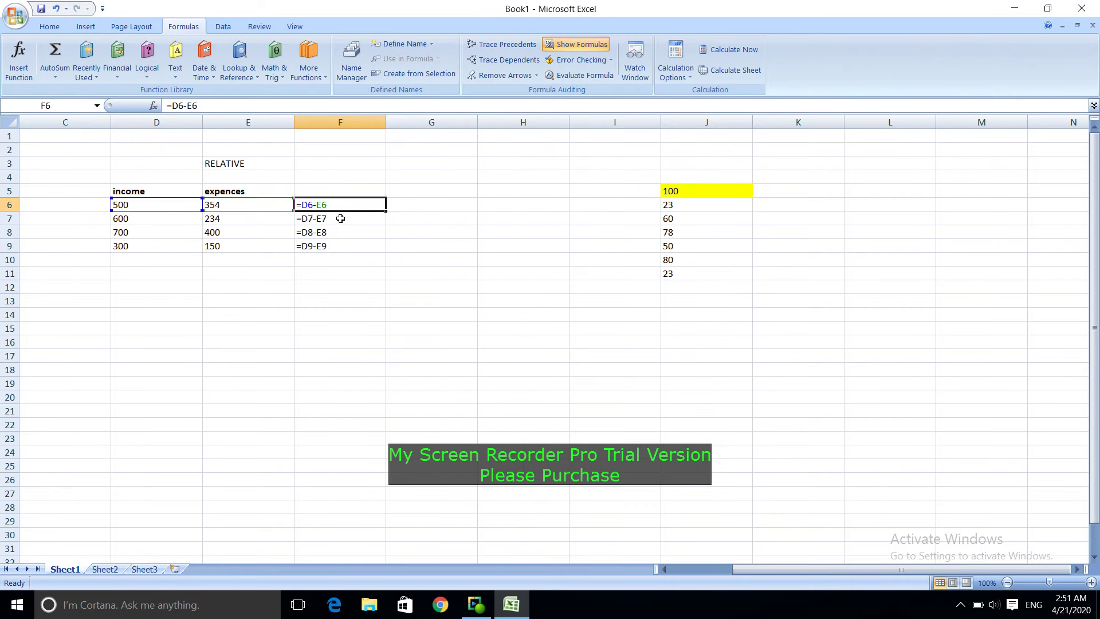
key(Down)
key(Down)
click(341, 244)
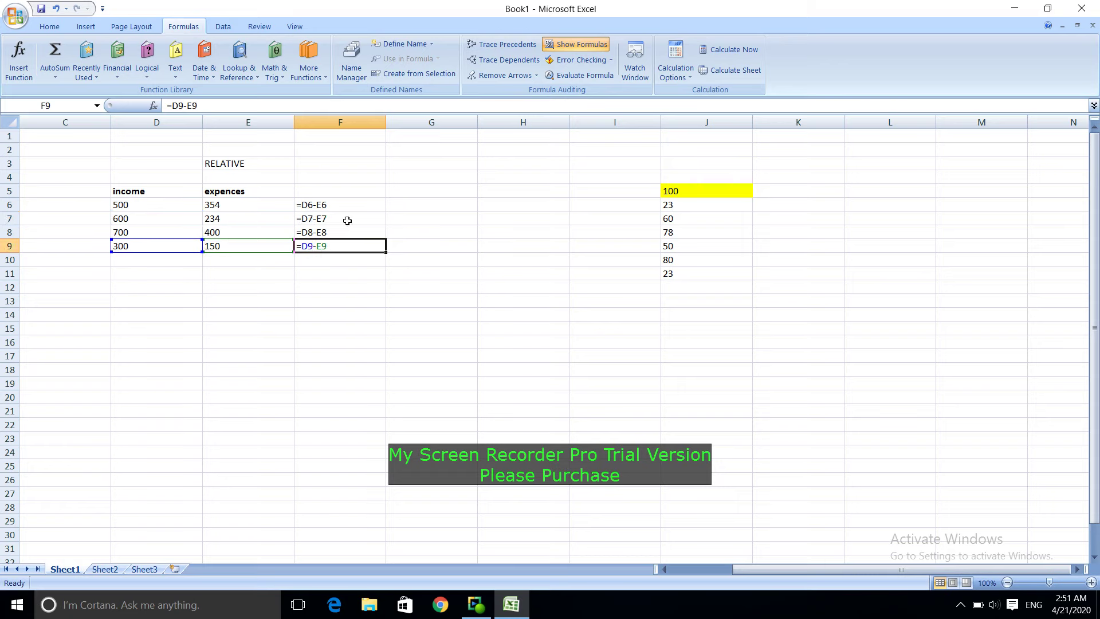
click(348, 218)
click(353, 205)
click(347, 219)
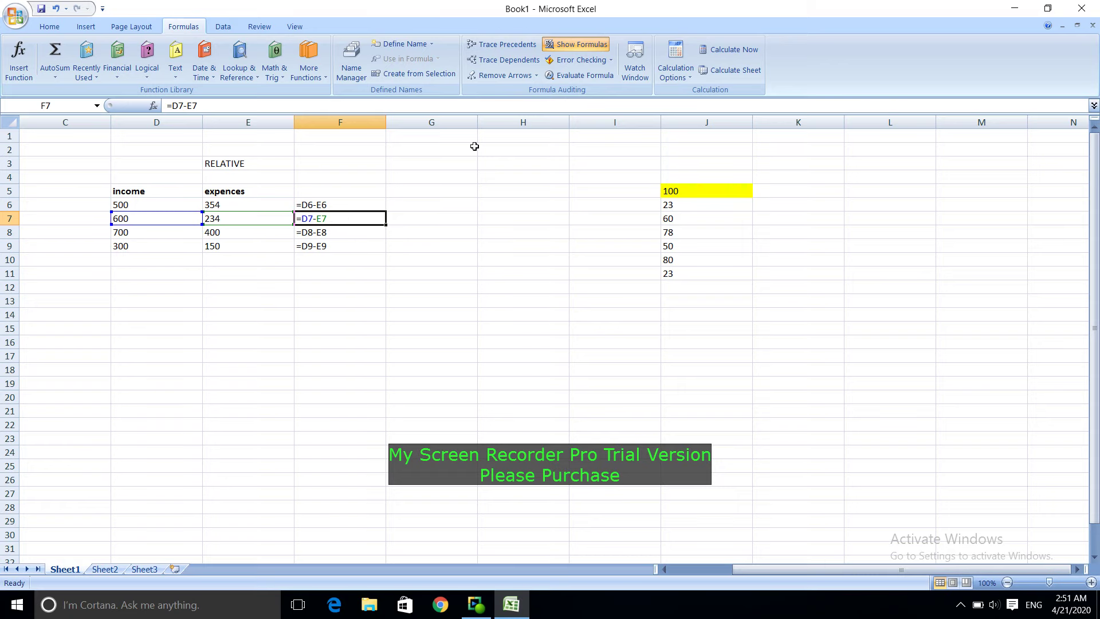
click(575, 44)
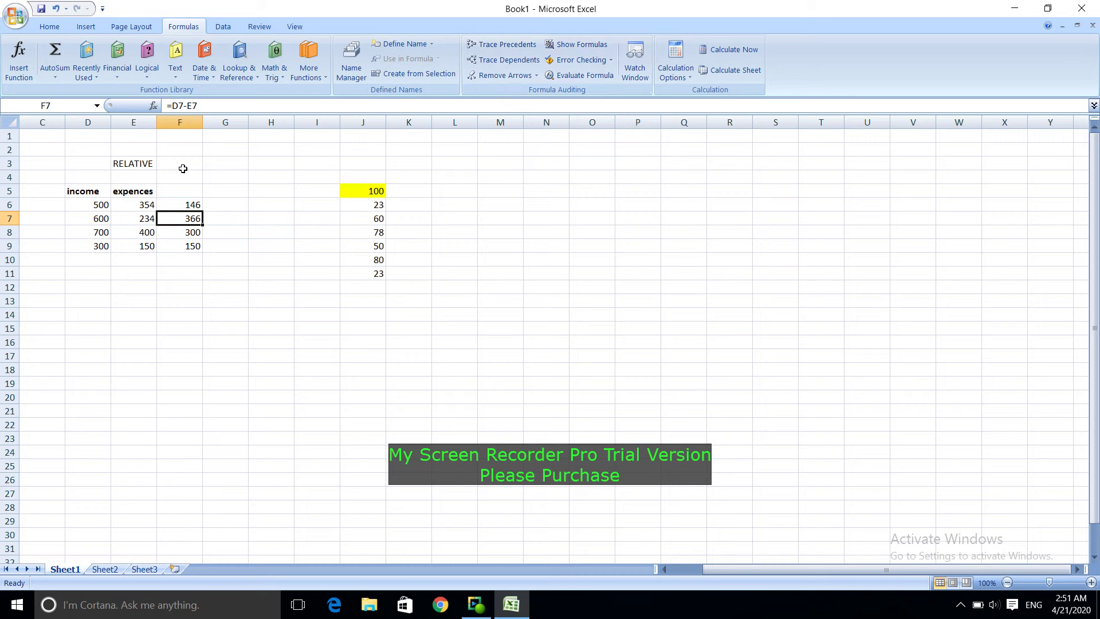
Move the RELATIVE title from E3 into D3.
click(138, 164)
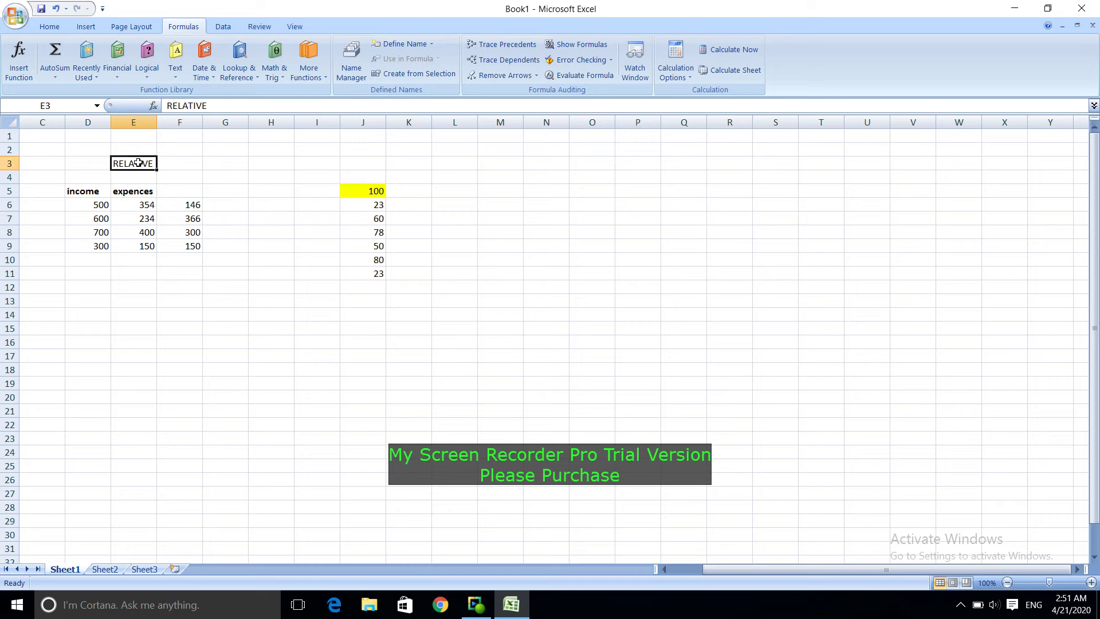
key(ctrl+c)
click(99, 163)
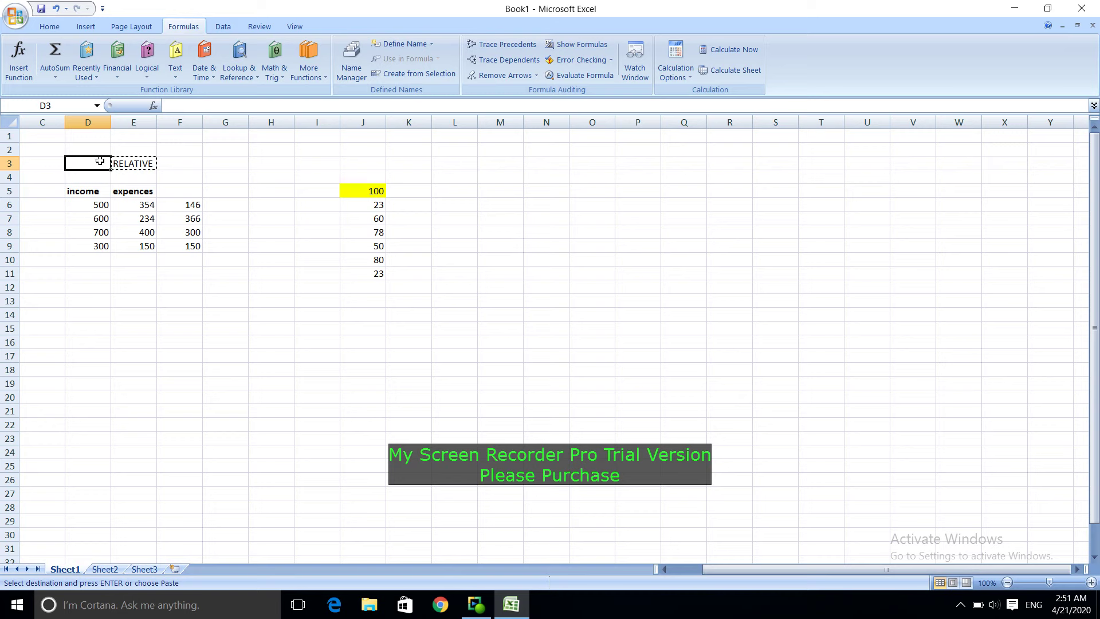
key(ctrl+v)
click(192, 205)
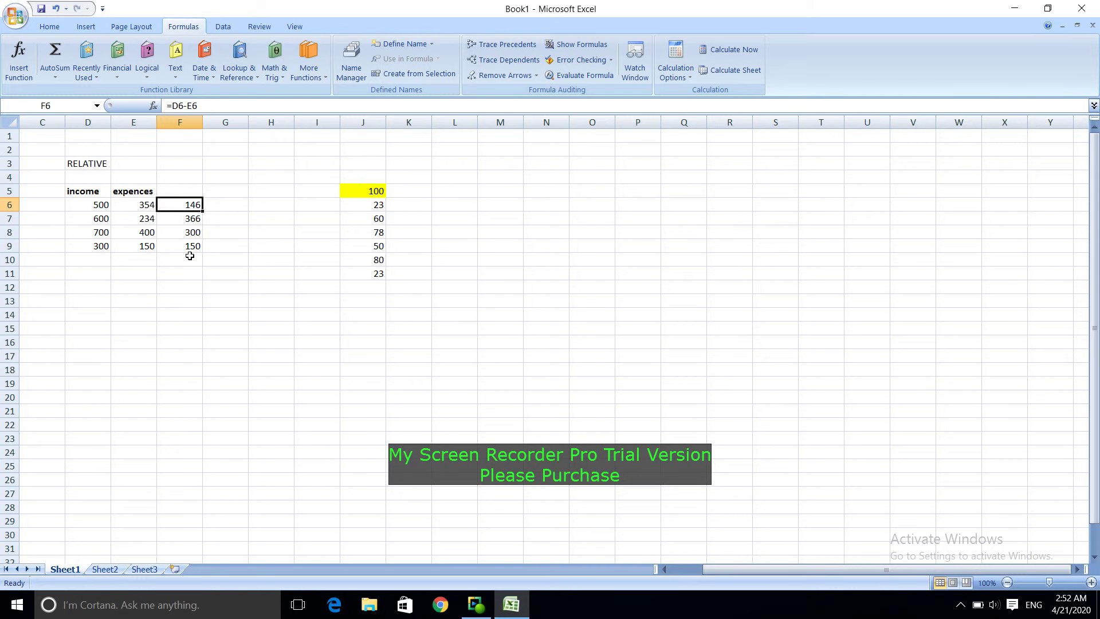
Add the title ABSOLUTE in J3 above the yellow 100.
click(355, 163)
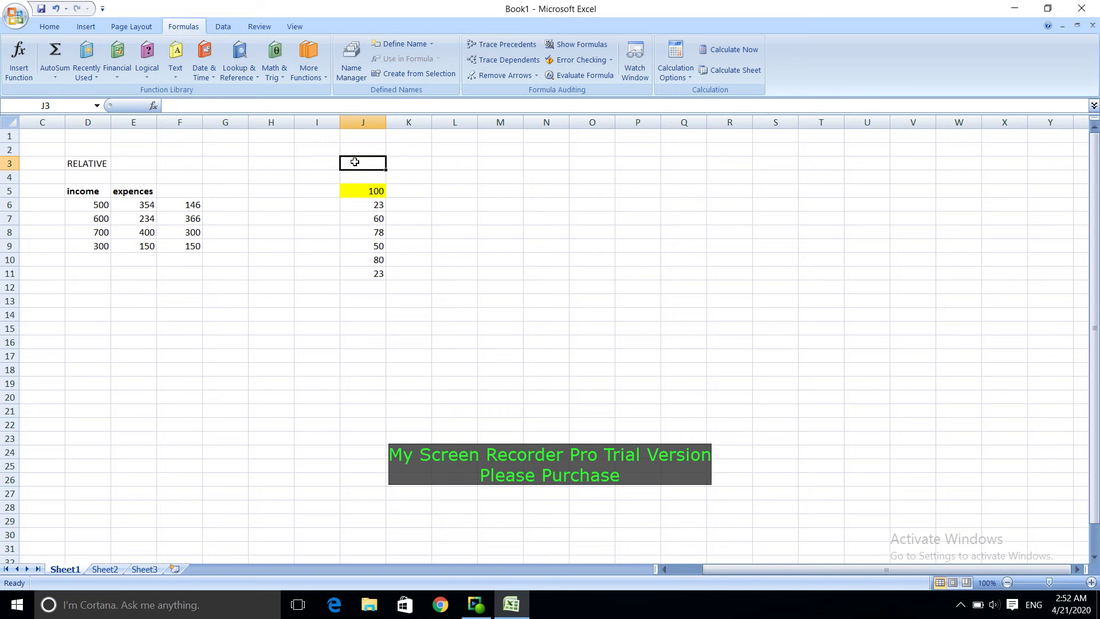
text(ABSOLUT)
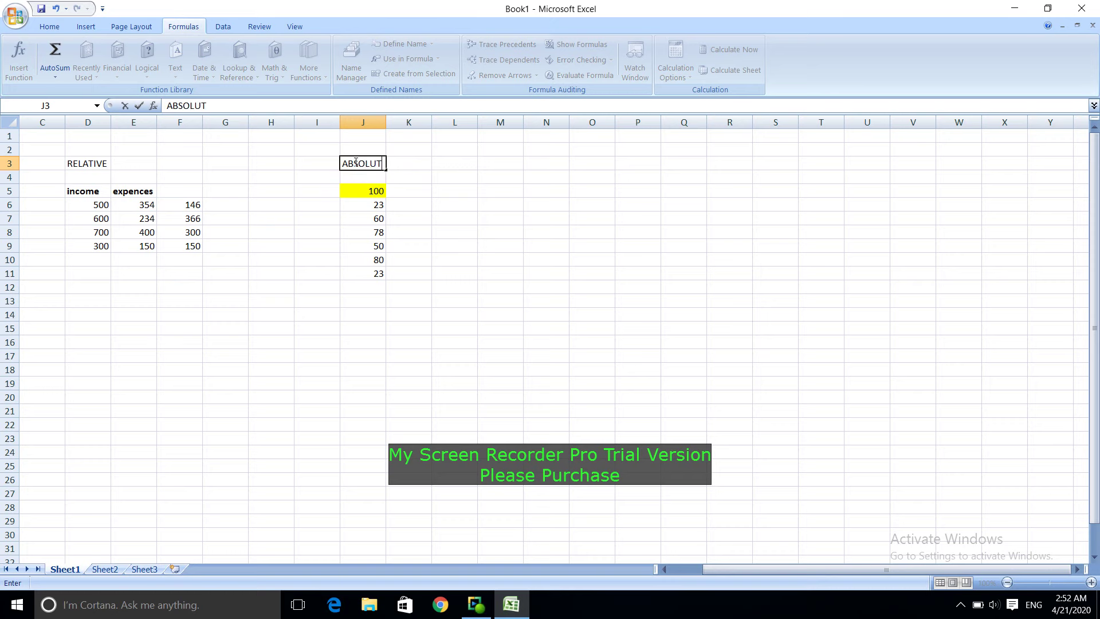
text(E)
key(Return)
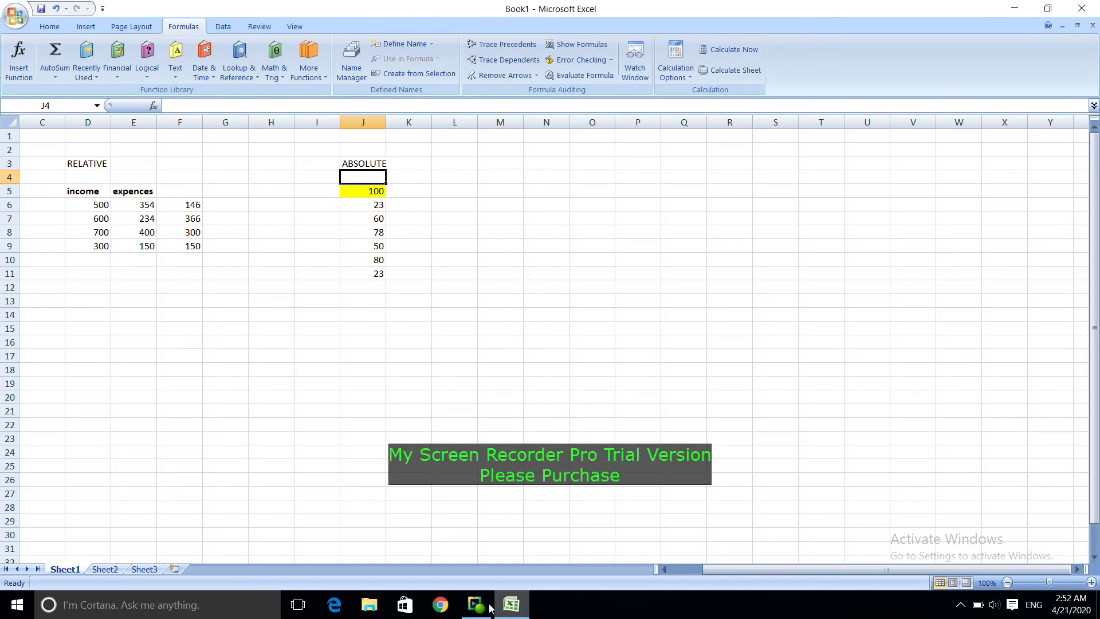
click(476, 605)
click(14, 47)
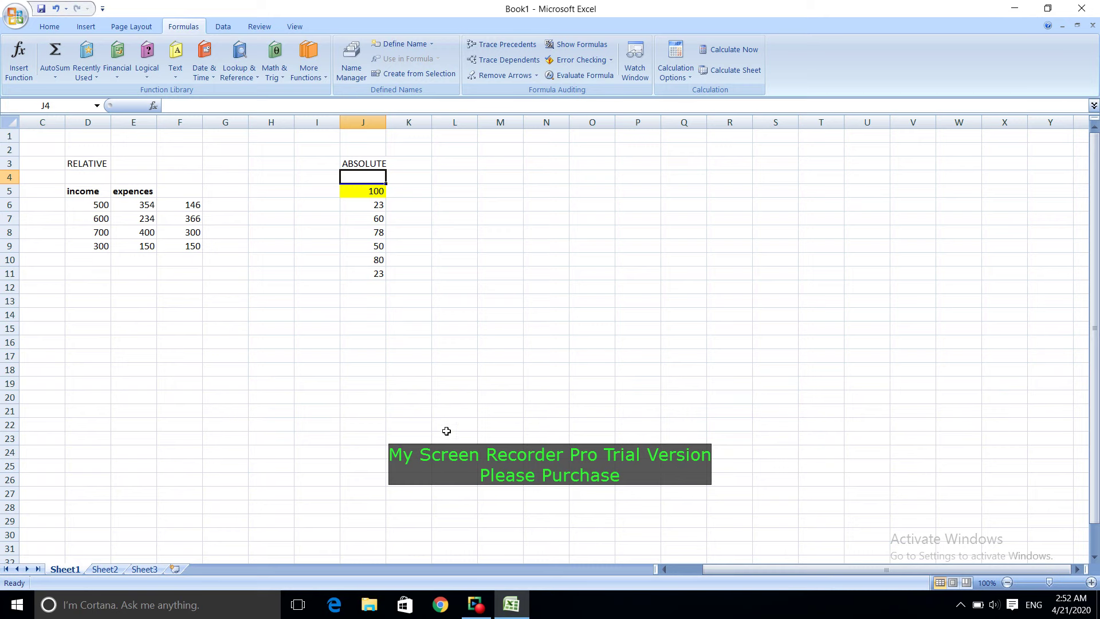
click(485, 601)
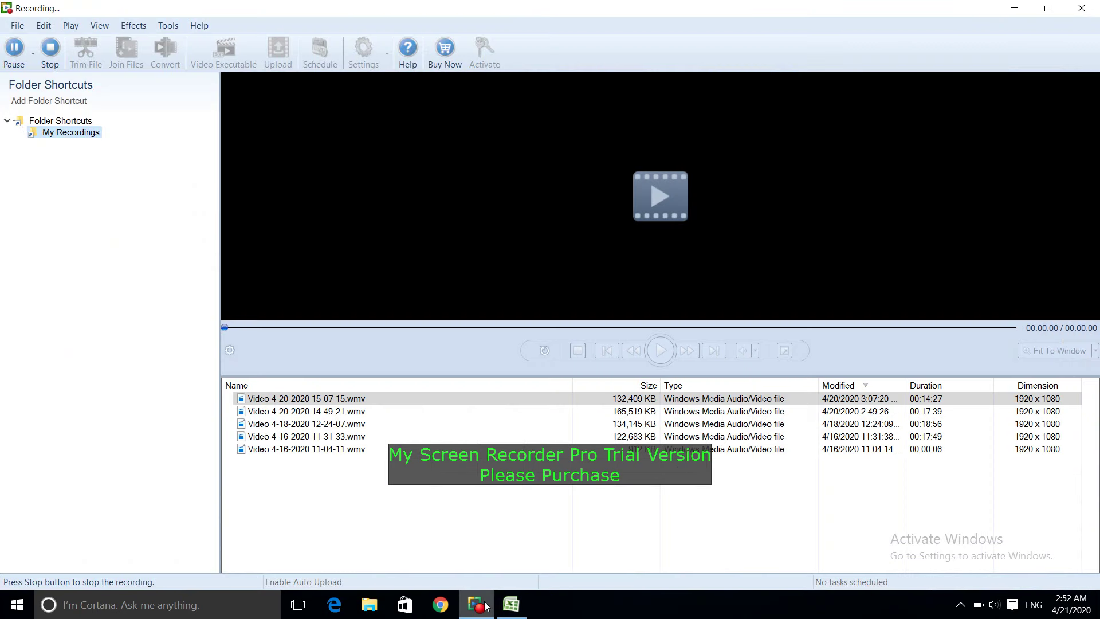
click(485, 606)
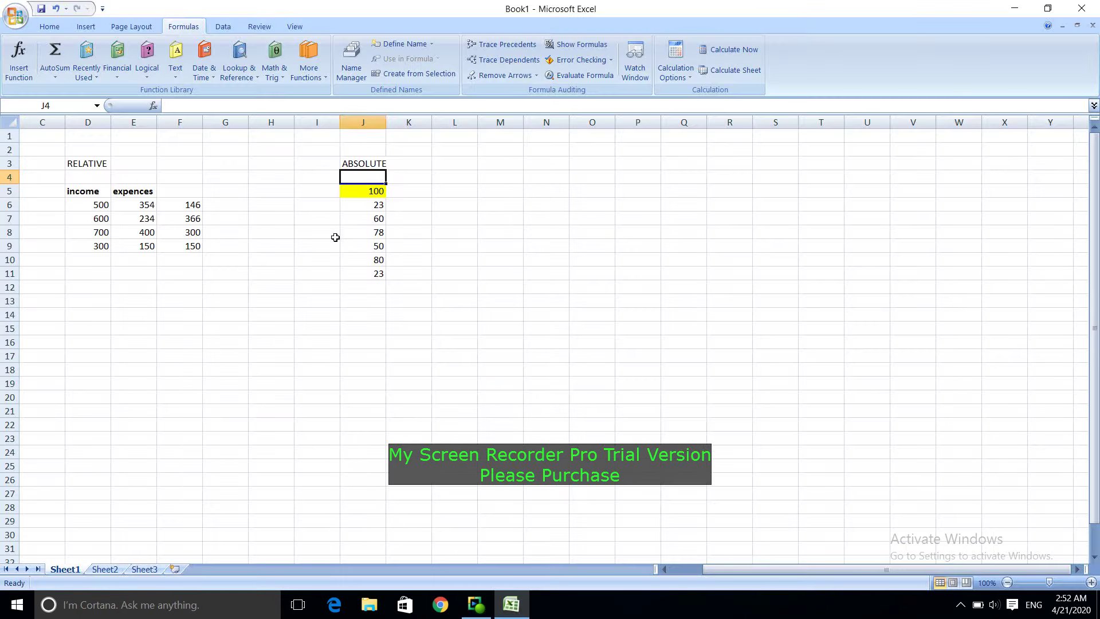
Enter the row labels STD1 and STD2 in I6 and I7.
click(413, 197)
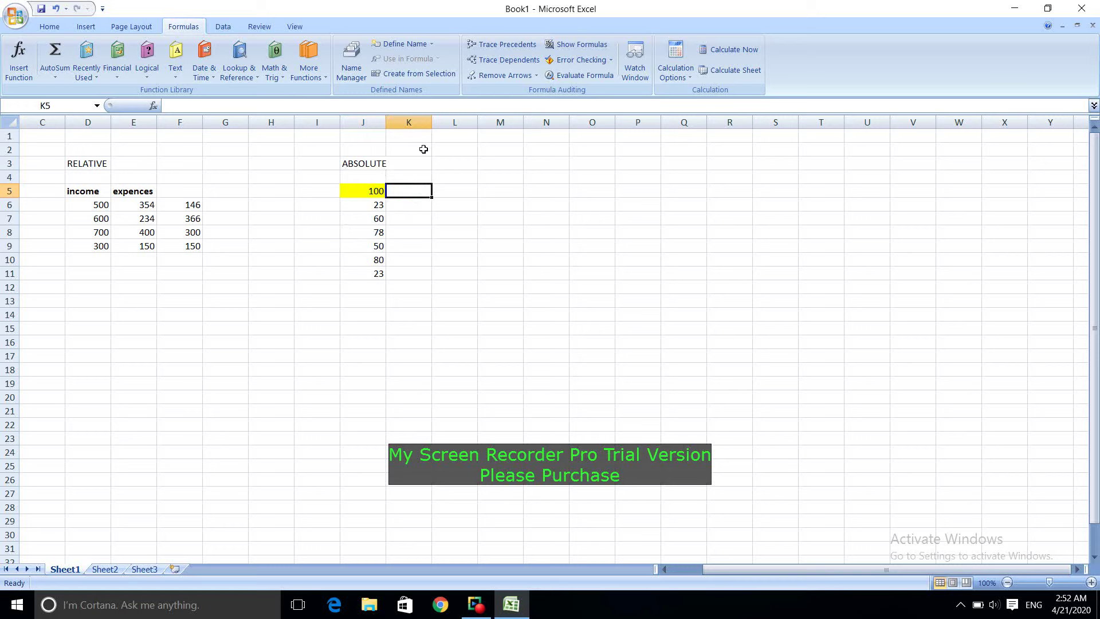
click(377, 163)
click(413, 165)
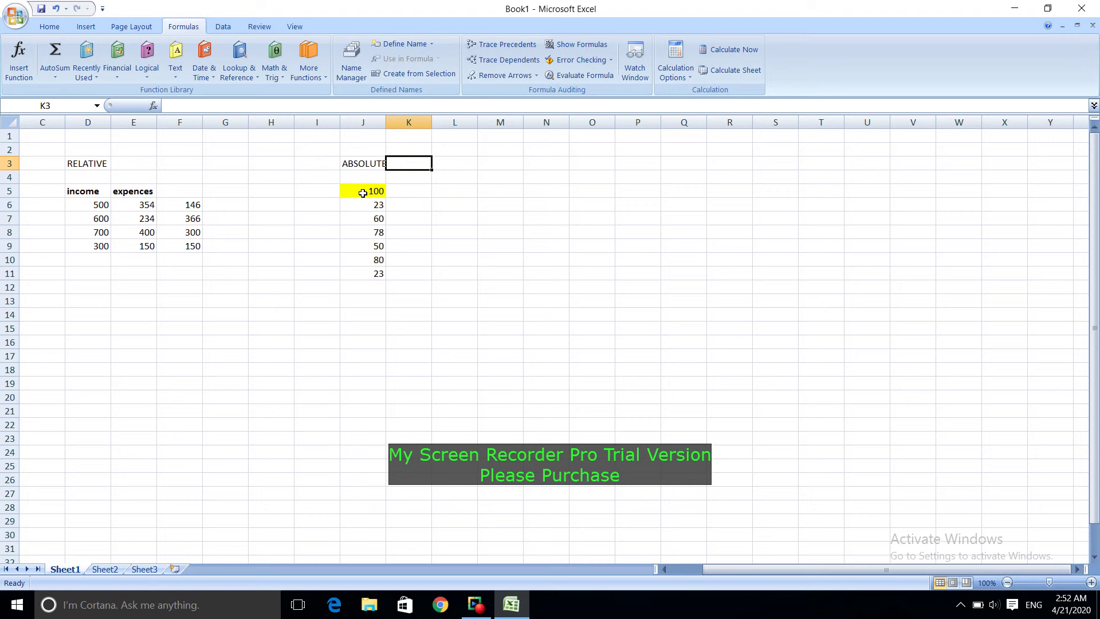
click(326, 204)
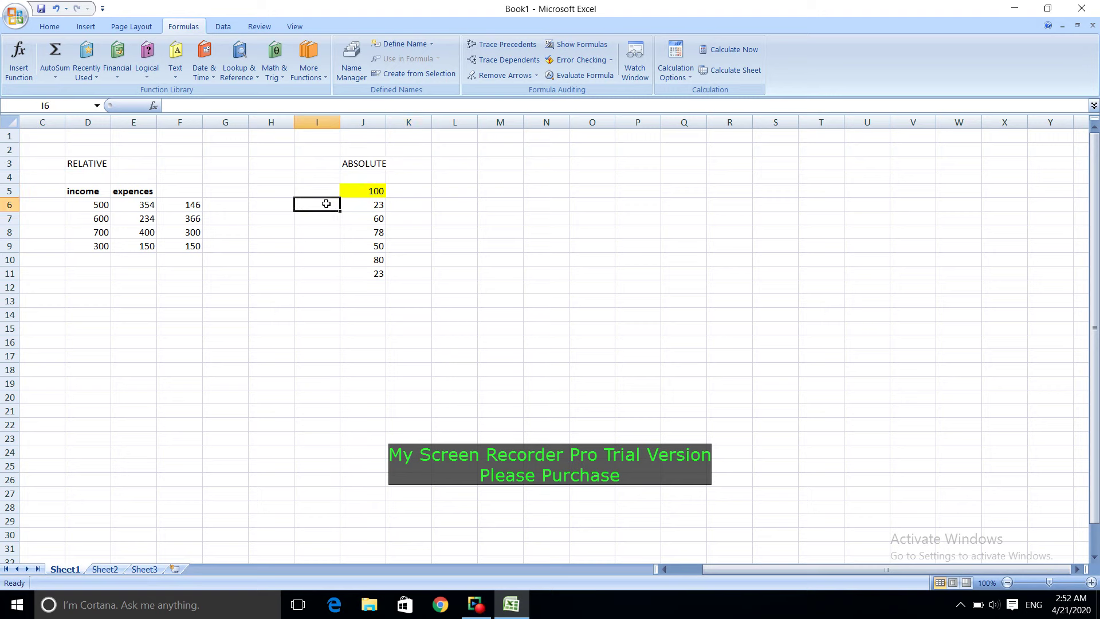
text(STF1)
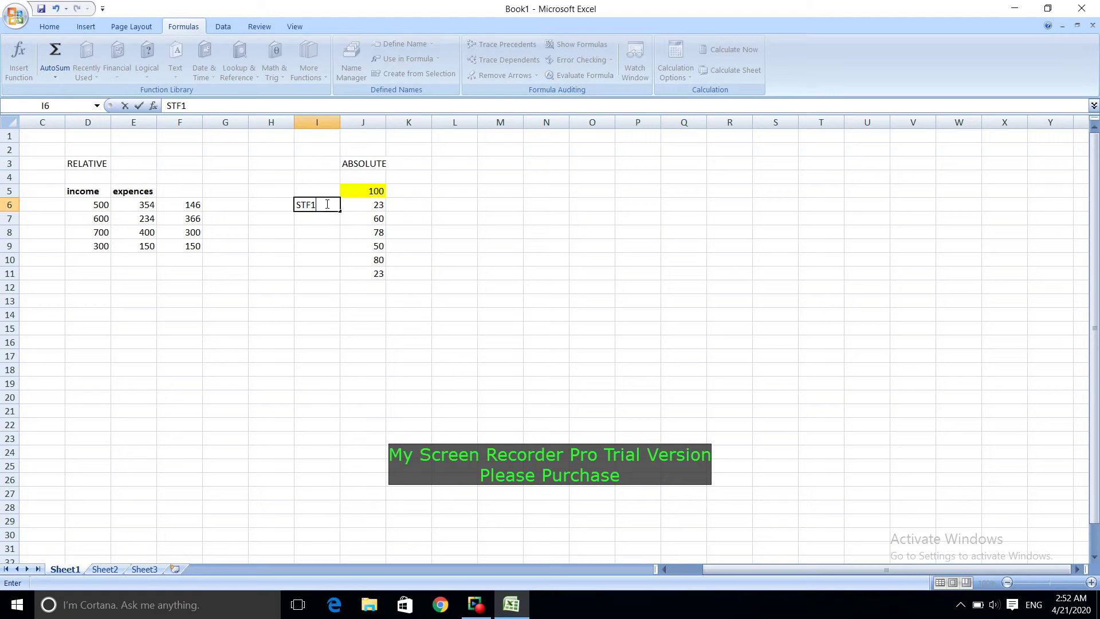
text(D)
key(Return)
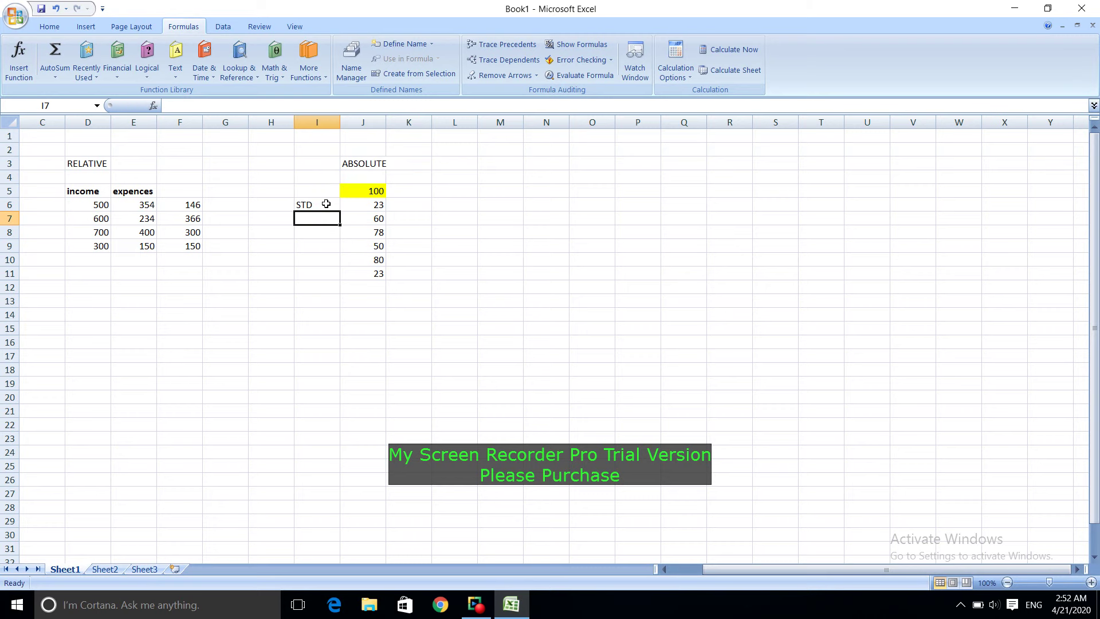
click(326, 204)
key(BackSpace)
text(STD)
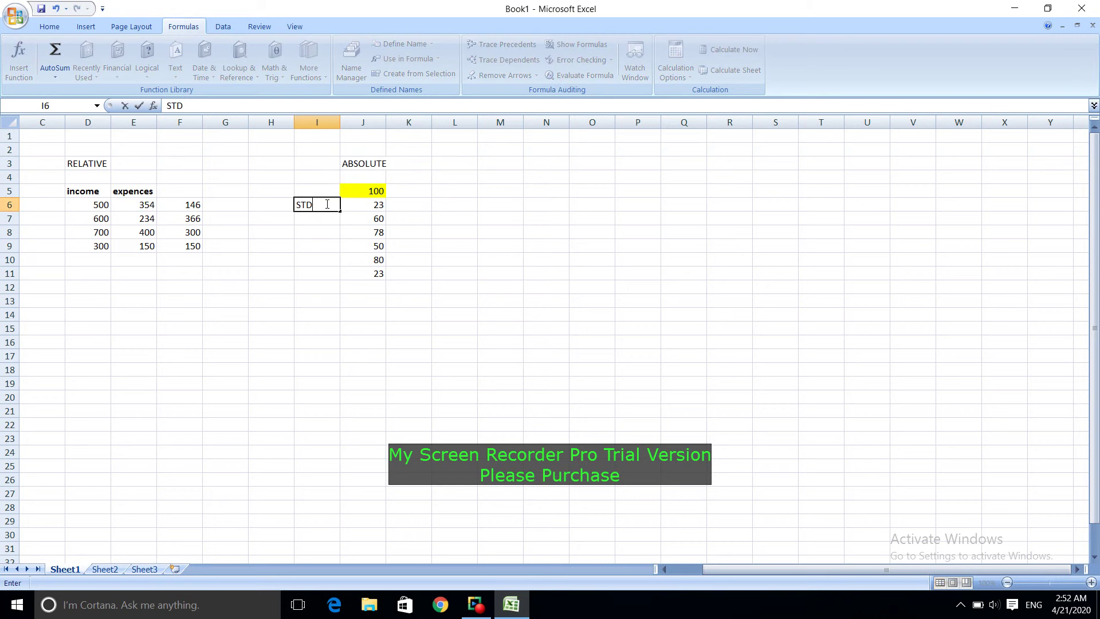
text(1)
key(Return)
text(ST)
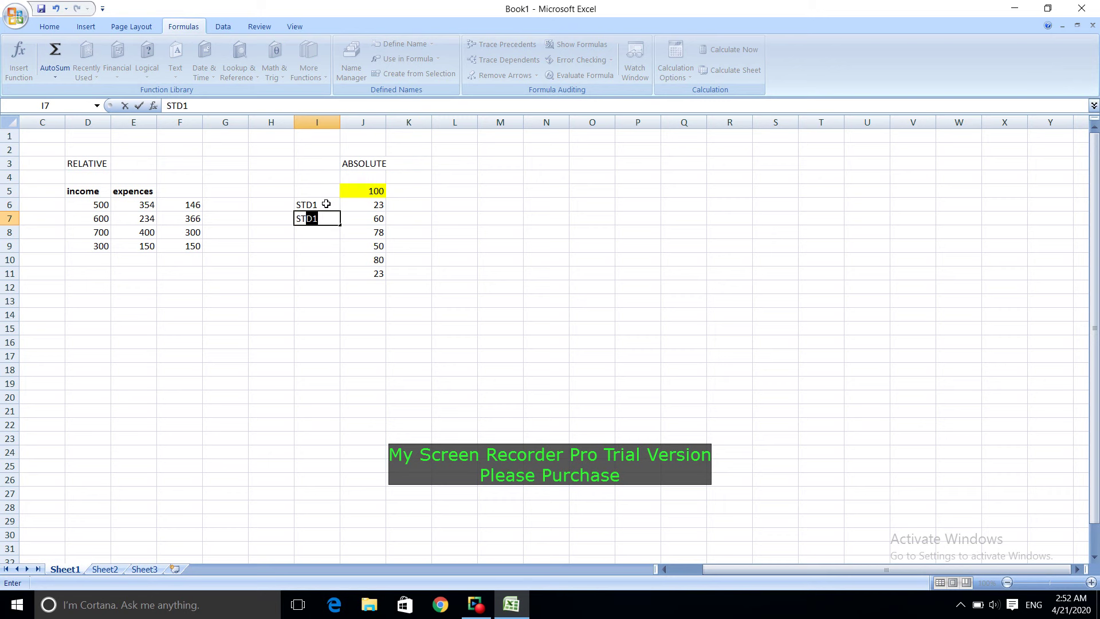
text(D2)
key(Return)
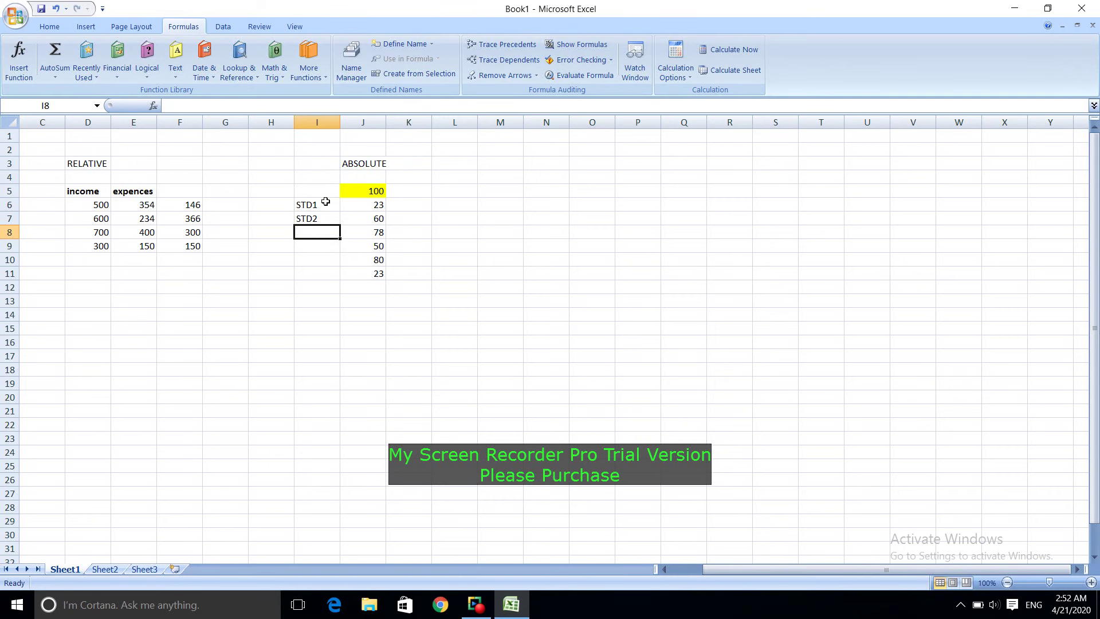
Extend the labels down to STD6 in I11 using the fill handle.
mouse_move(329, 209)
mouse_down()
mouse_move(342, 223)
mouse_move(342, 282)
mouse_up()
click(407, 290)
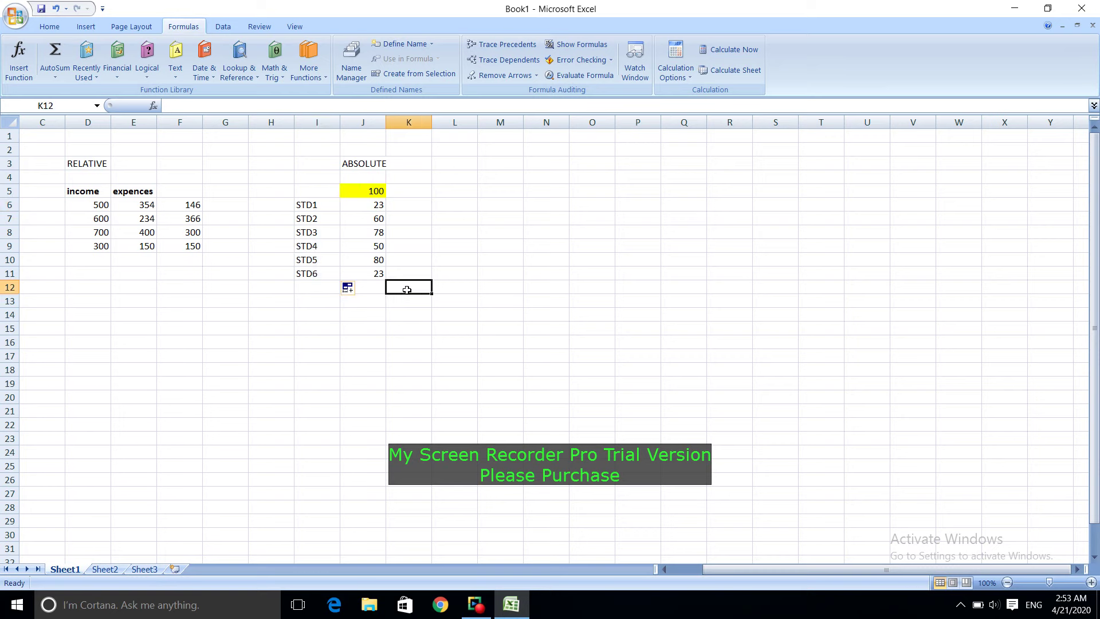
drag(371, 207, 373, 266)
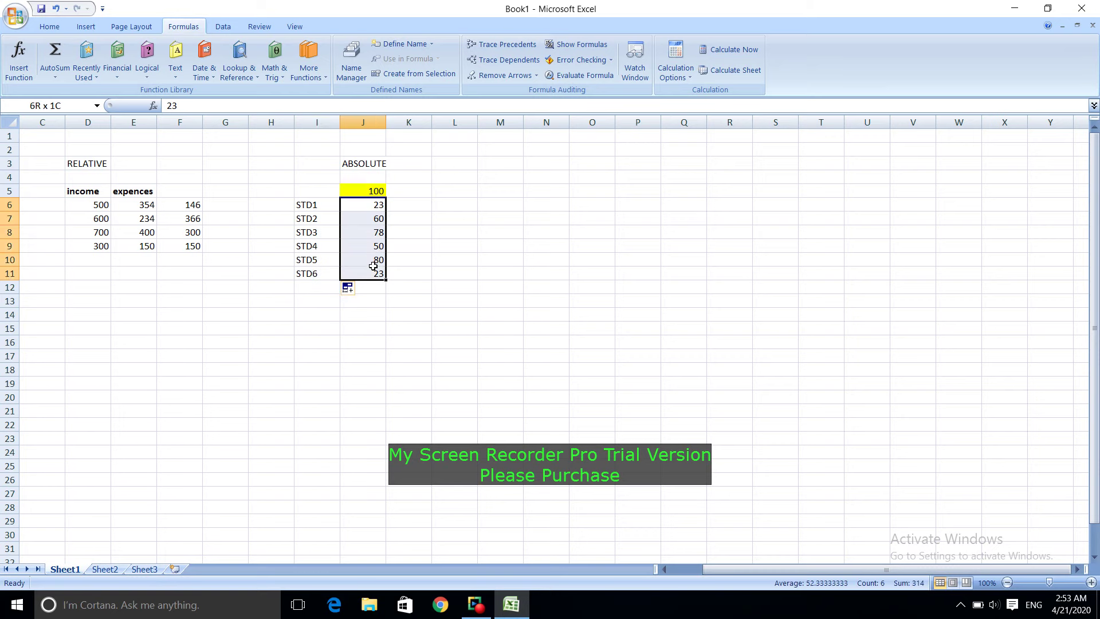
click(378, 190)
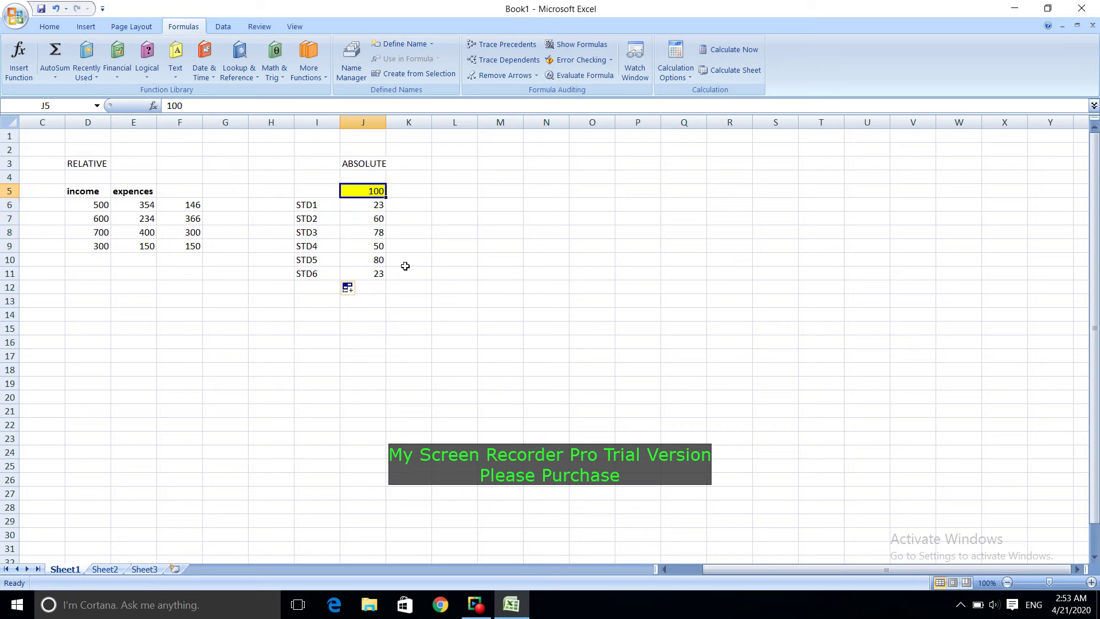
Enter =(J6/J5)*100 in K6 to express STD1 as a percentage of J5.
click(416, 201)
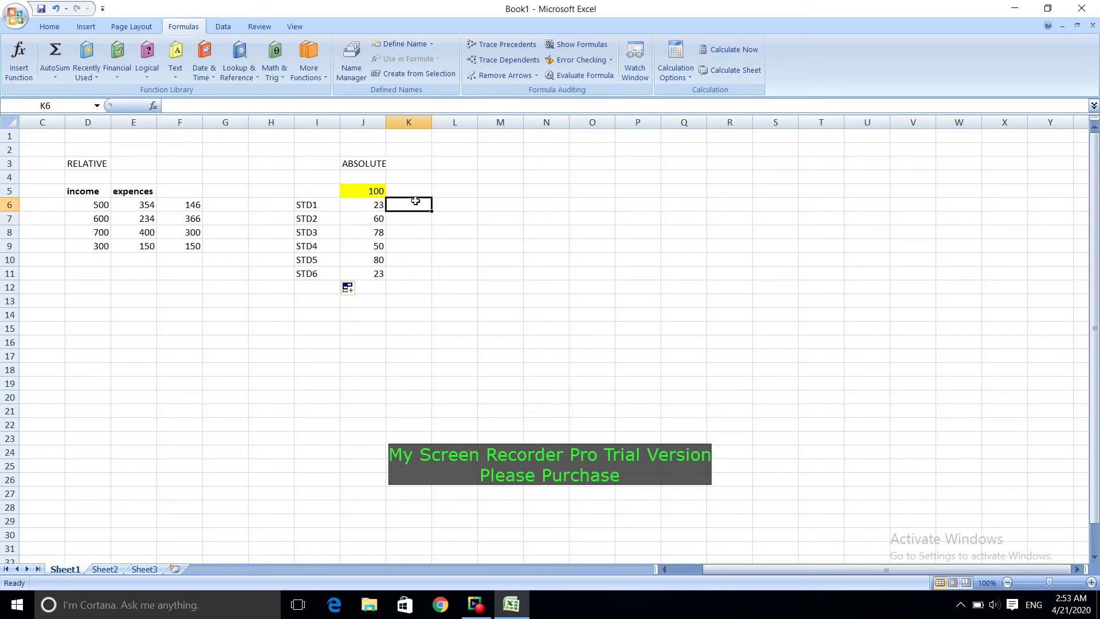
text(=)
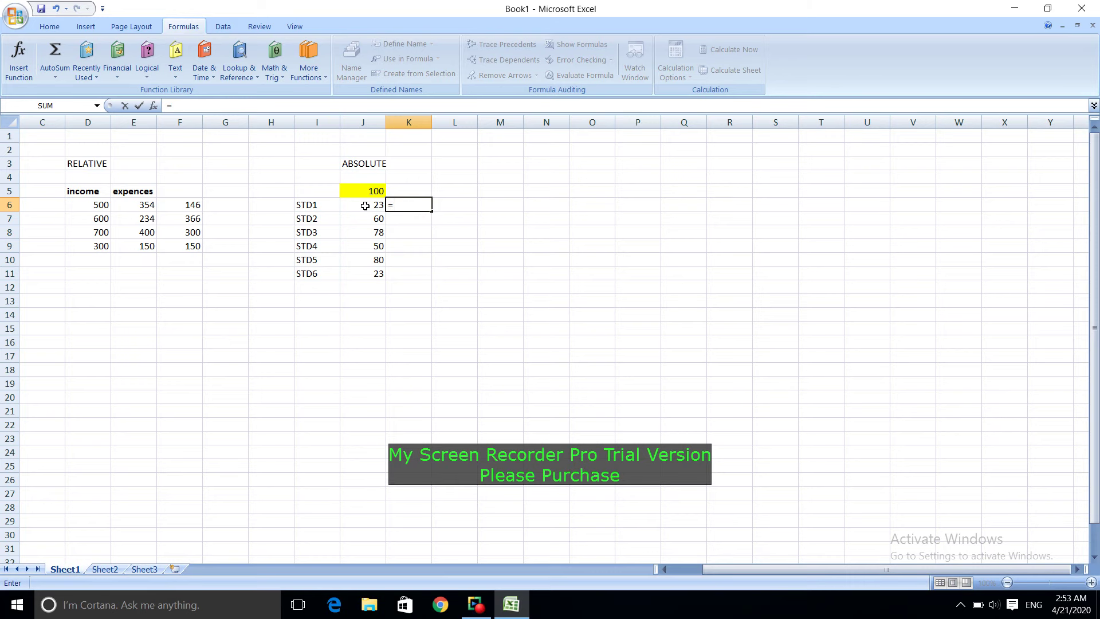
click(365, 206)
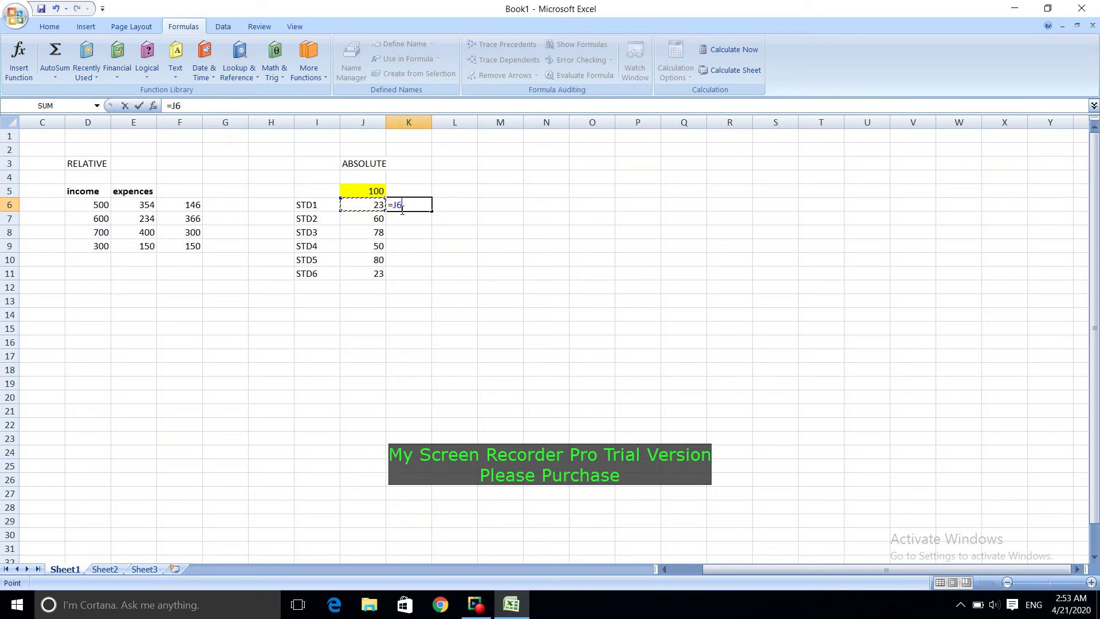
text(/)
click(373, 191)
text())
click(396, 208)
text(()
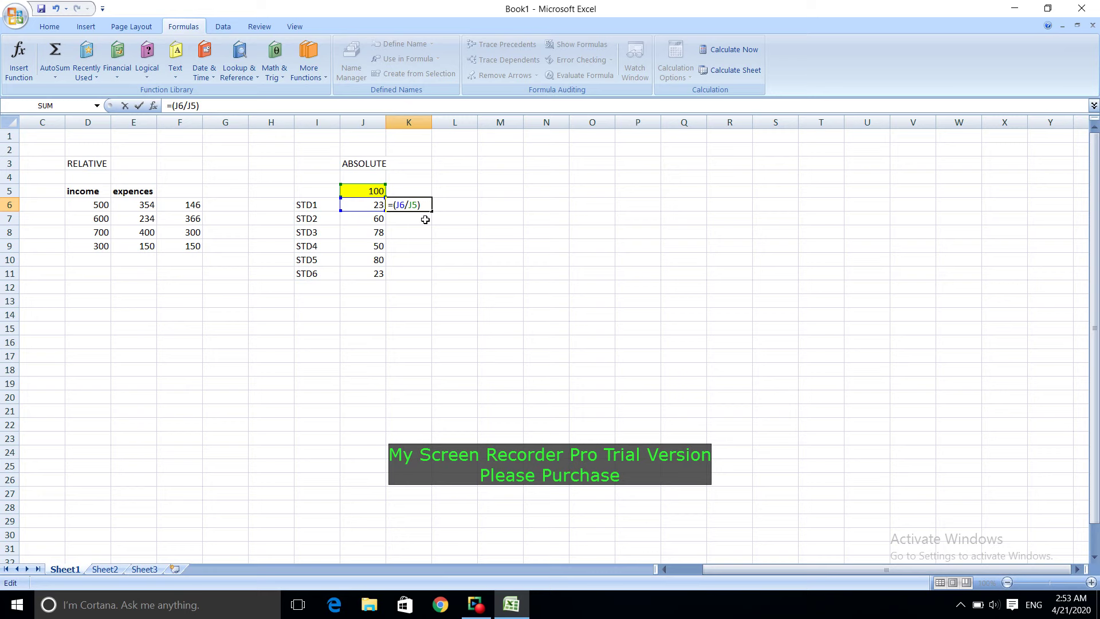
text(100)
key(Return)
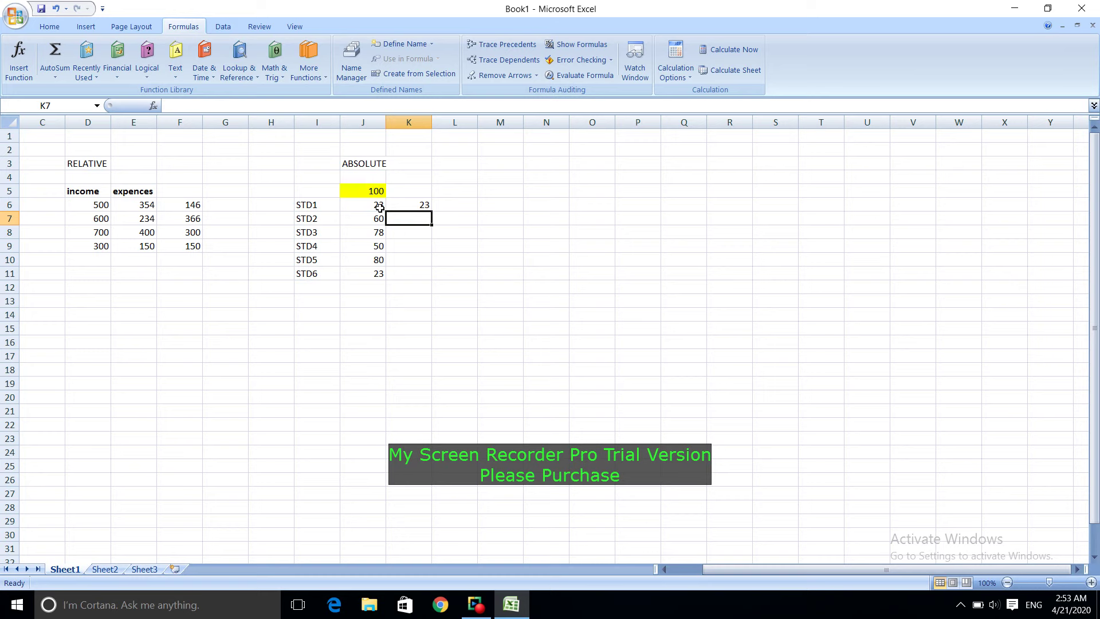
Fill the K6 formula down to K11, giving 23, 260.8696, 130, 64.10256, 160, 28.75.
click(424, 206)
drag(432, 213, 433, 281)
click(479, 278)
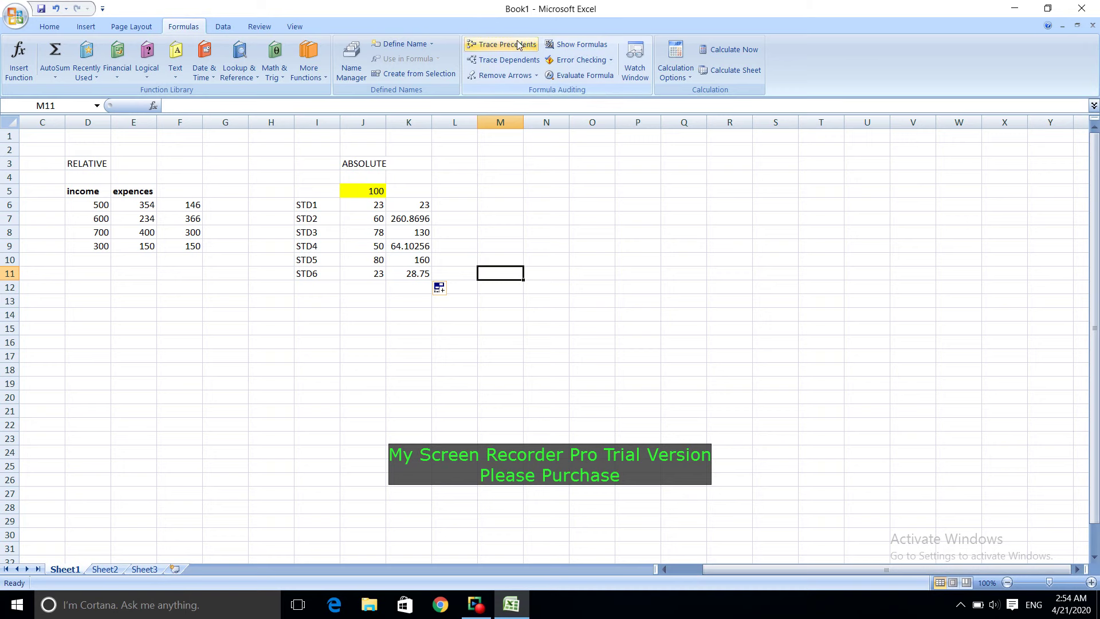
Turn on Show Formulas and compare J6, J7 and J5 to see K7:K11 referencing the row above.
click(572, 45)
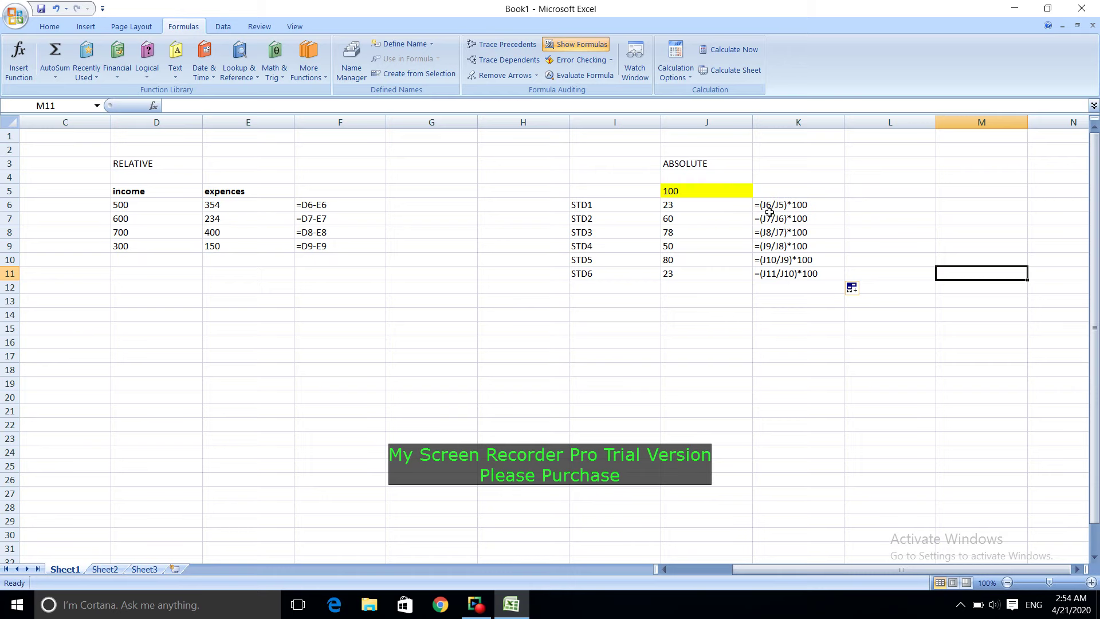
click(729, 208)
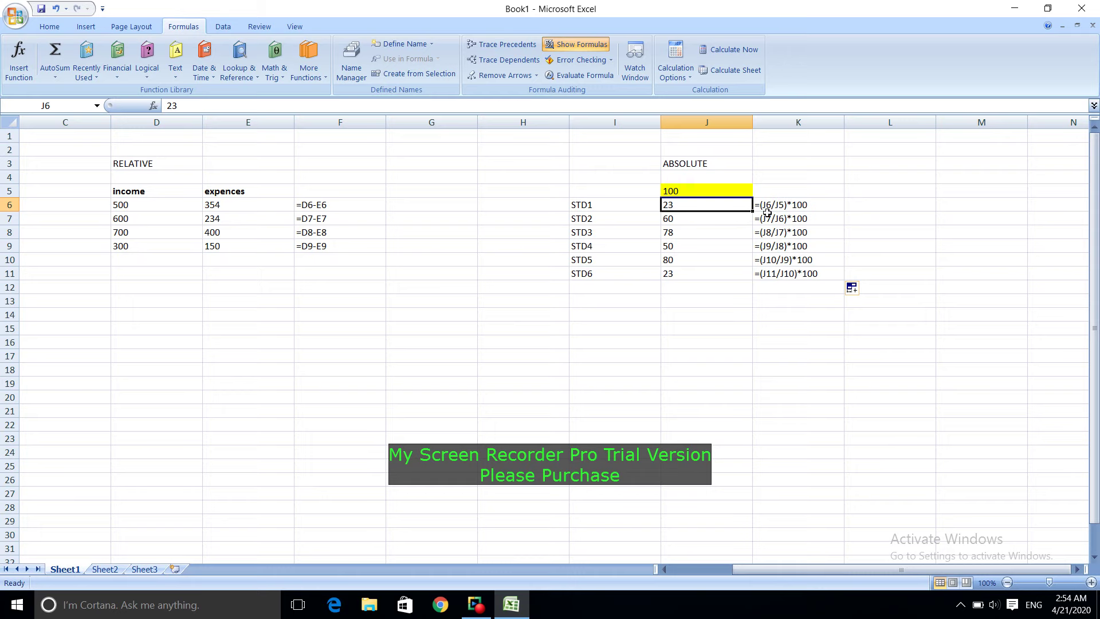
click(714, 218)
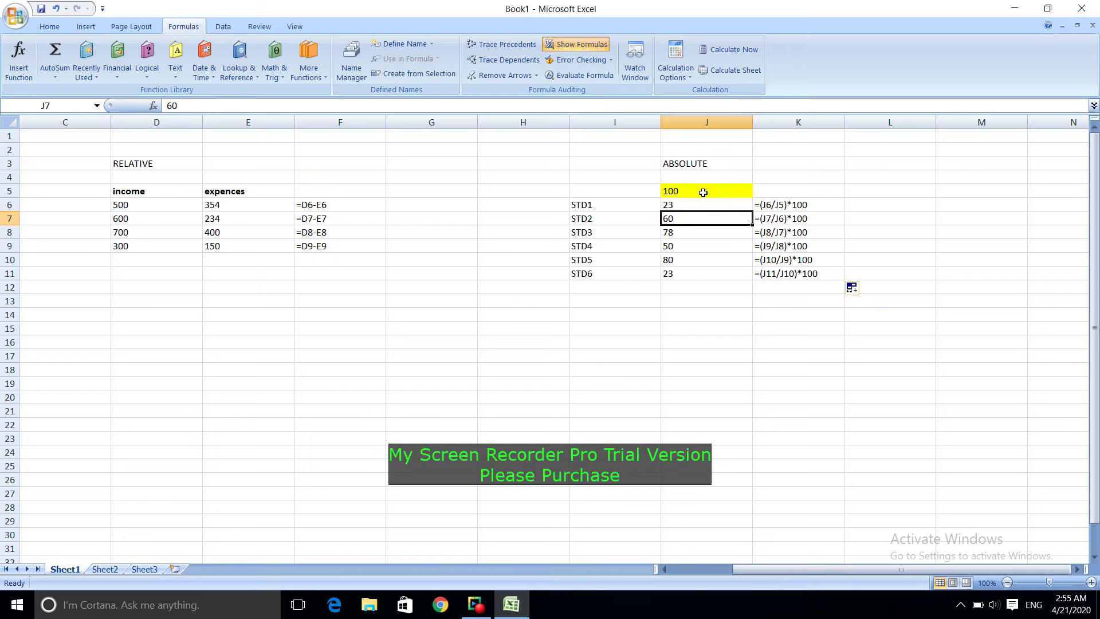
click(703, 193)
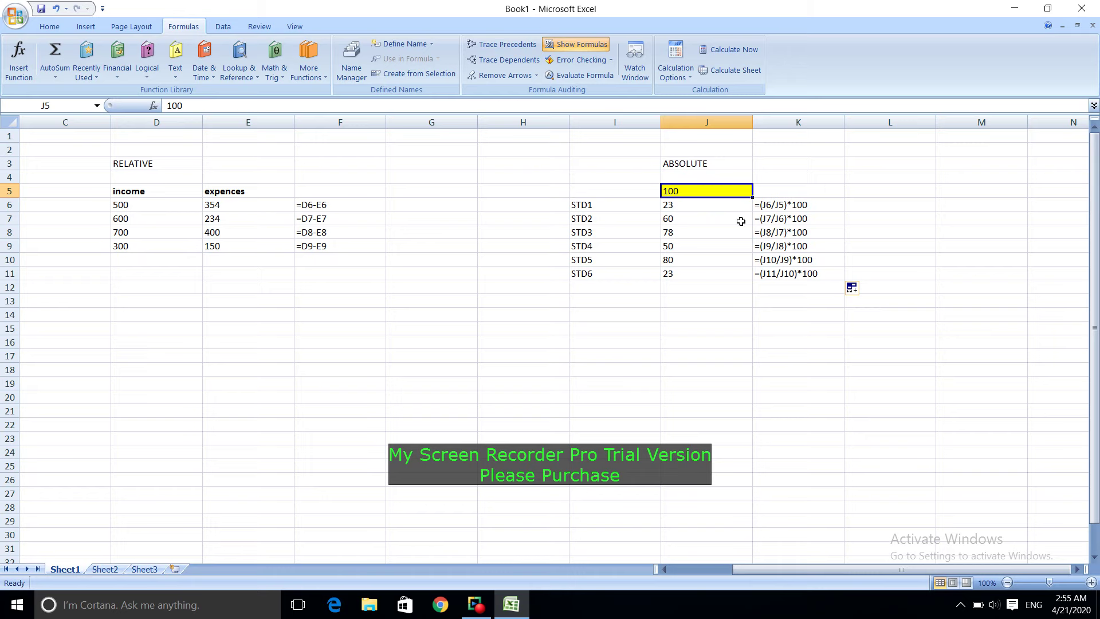
Clear the filled-down formulas from K7:K11.
click(812, 207)
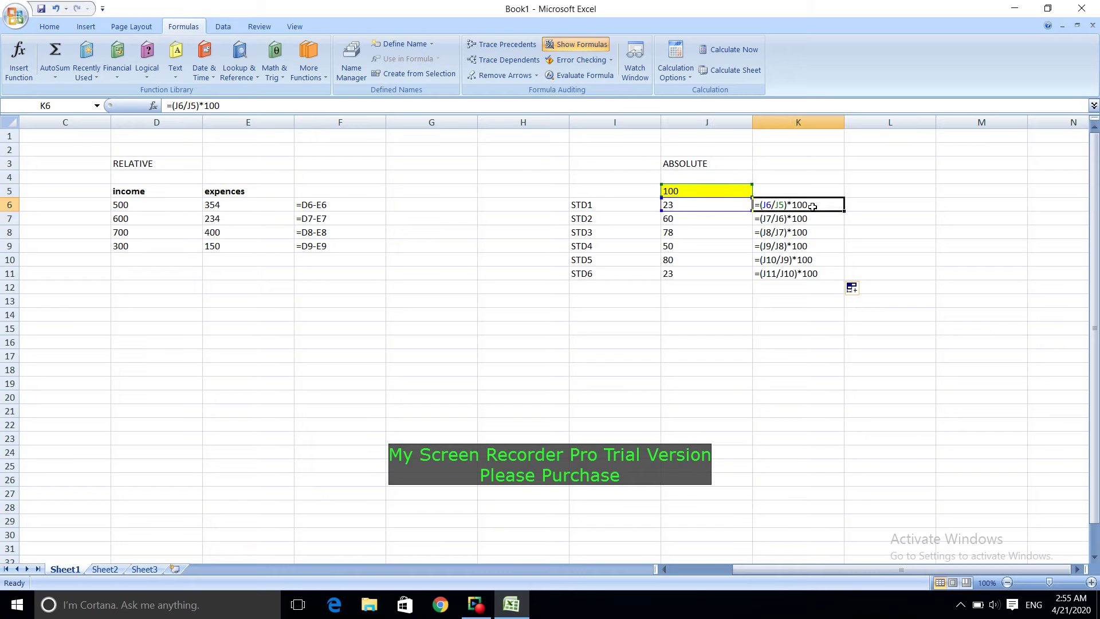
drag(818, 218, 830, 275)
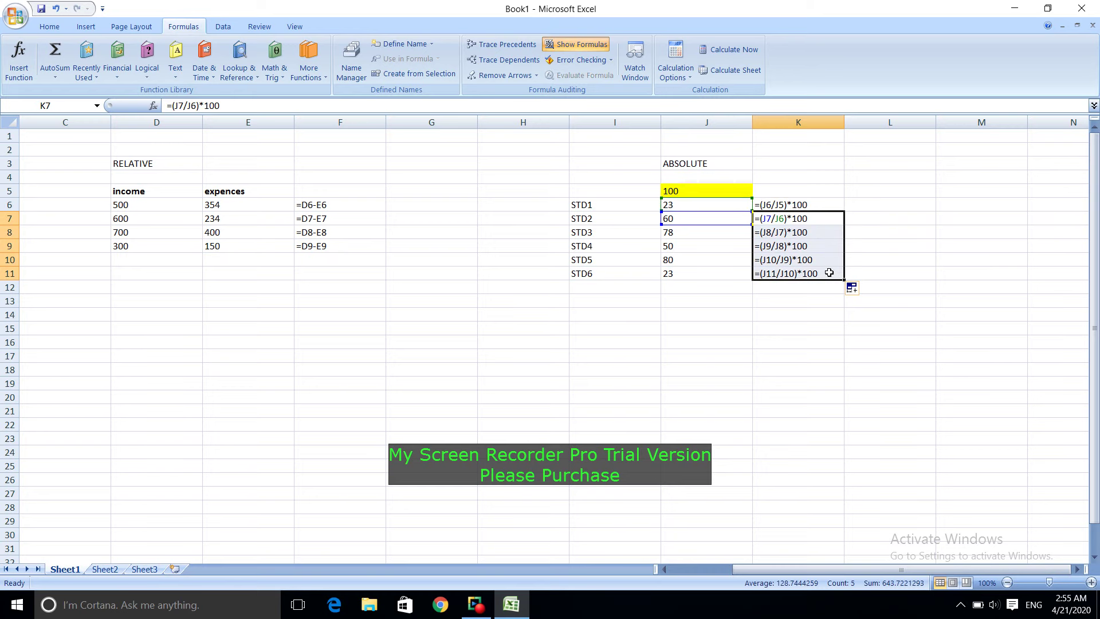
key(Delete)
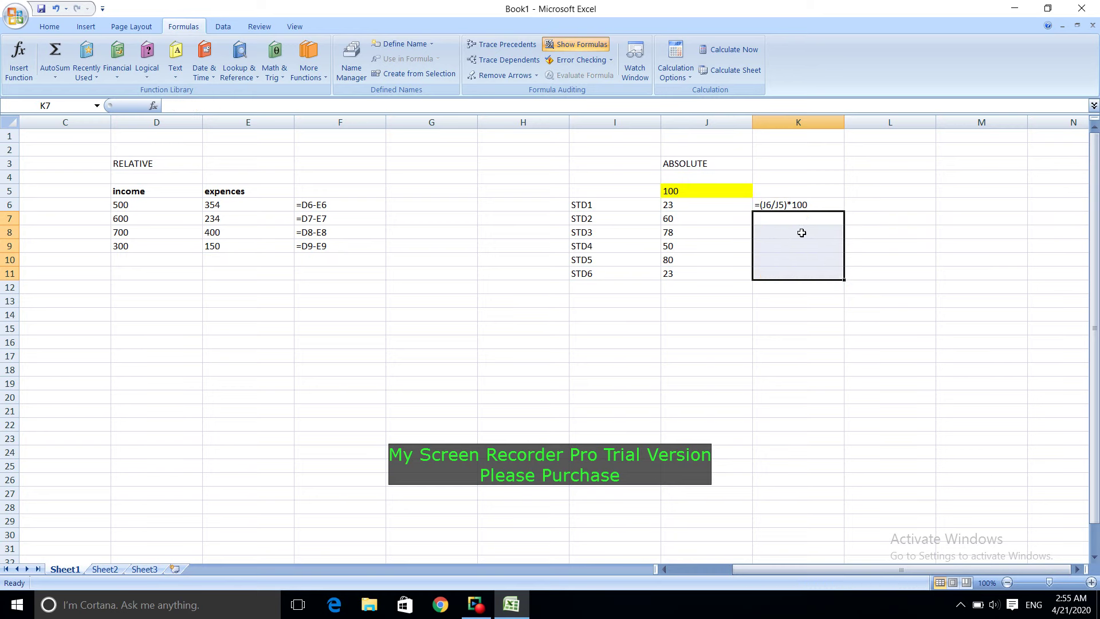
Open K6's =(J6/J5)*100 formula for editing, dismissing the stray Windows projection panel.
click(815, 206)
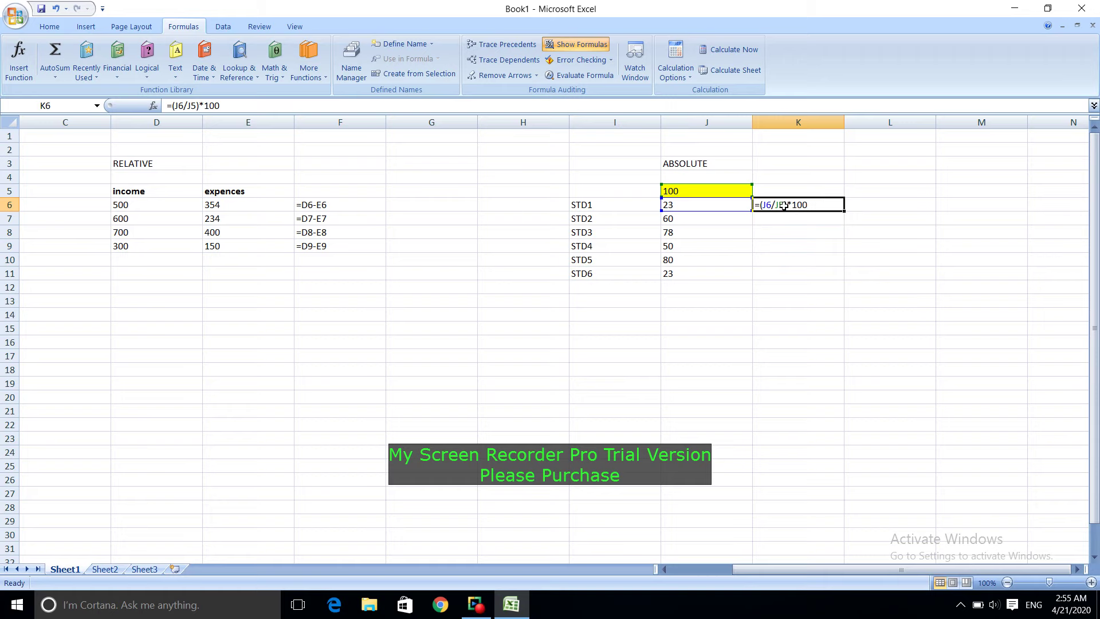
double_click(792, 204)
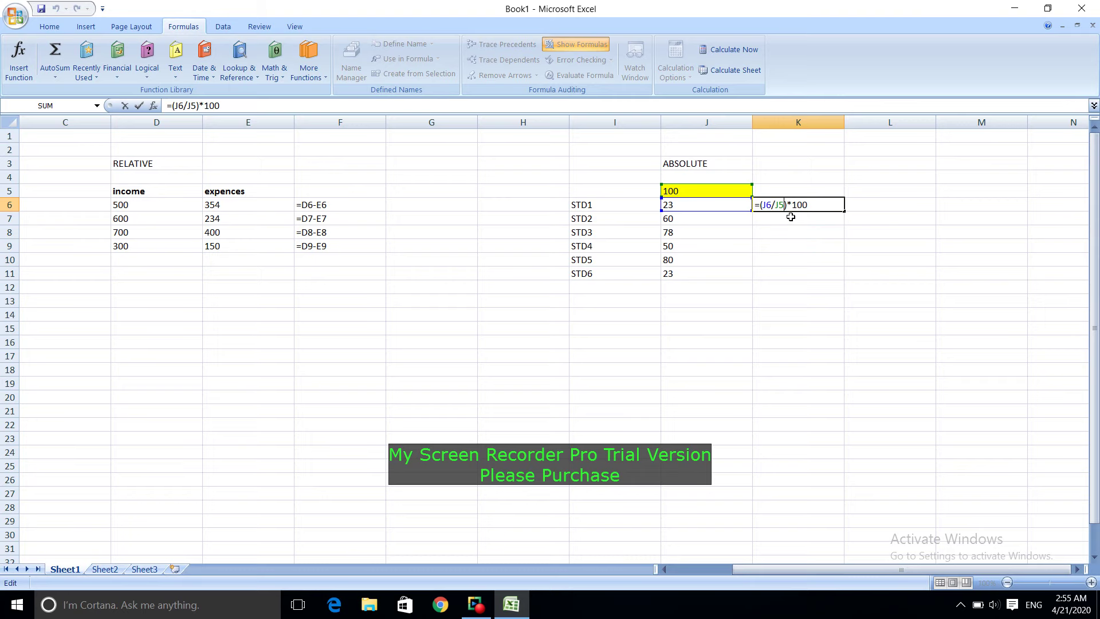
key(Return)
click(796, 205)
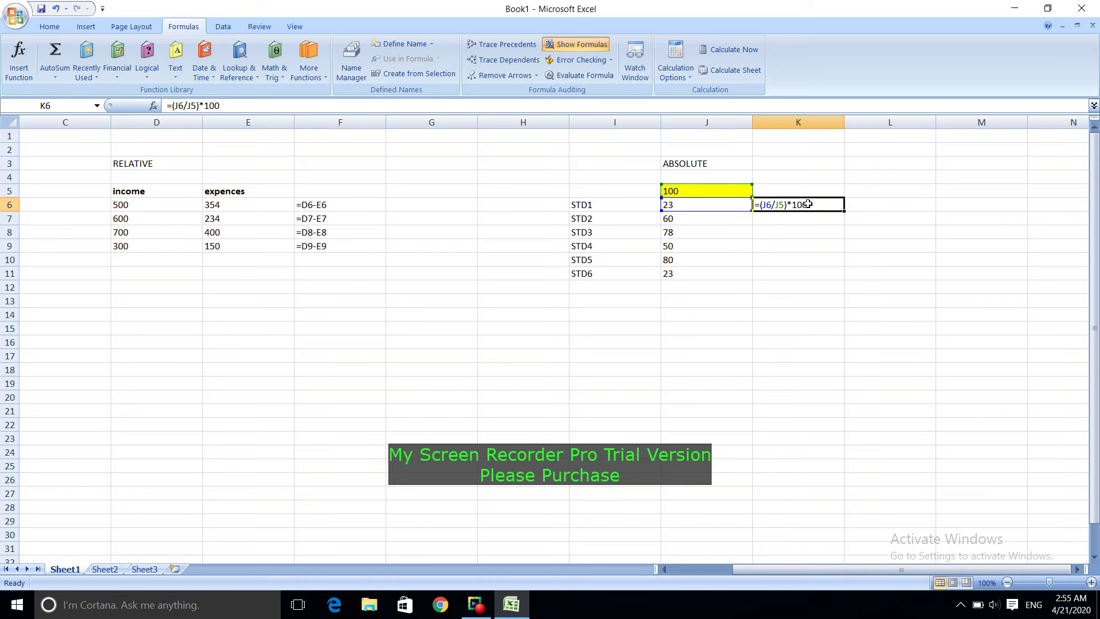
double_click(810, 204)
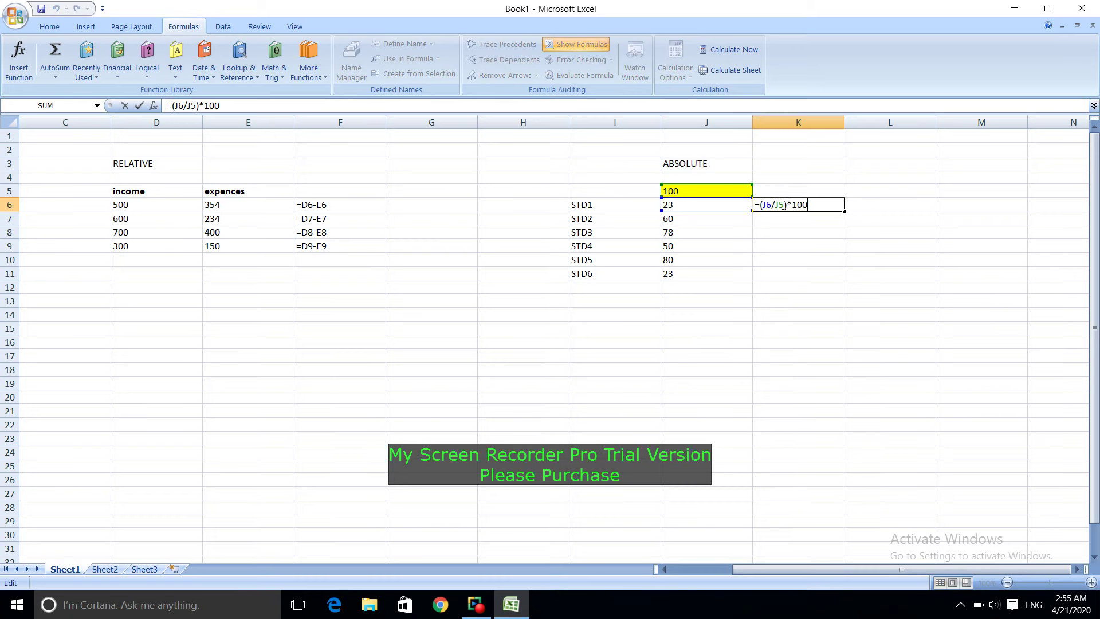
key(Return)
click(801, 205)
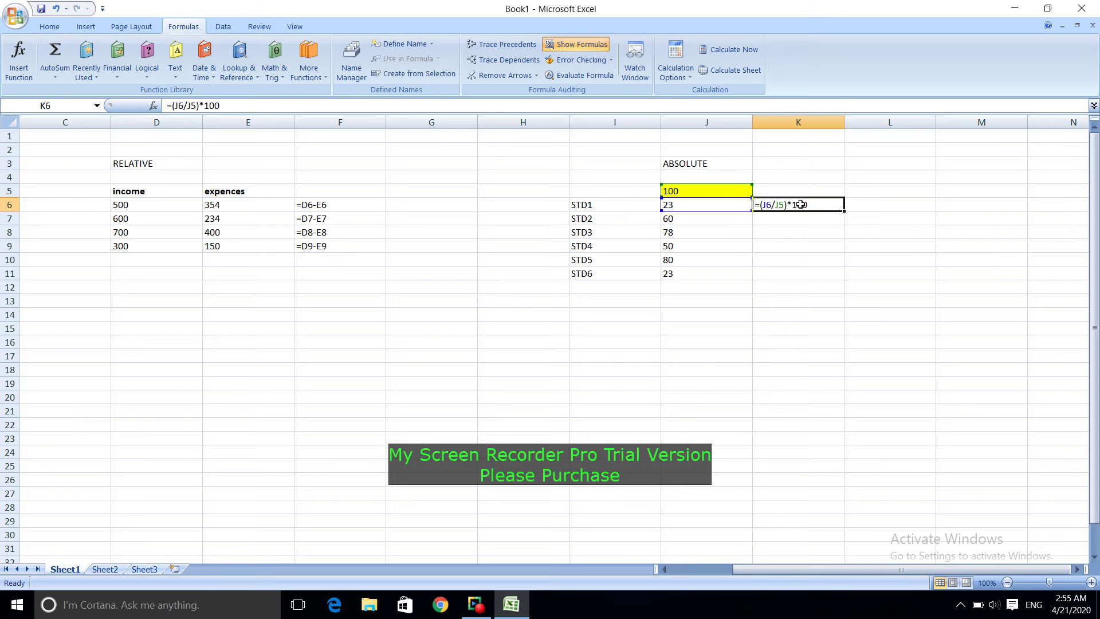
double_click(800, 204)
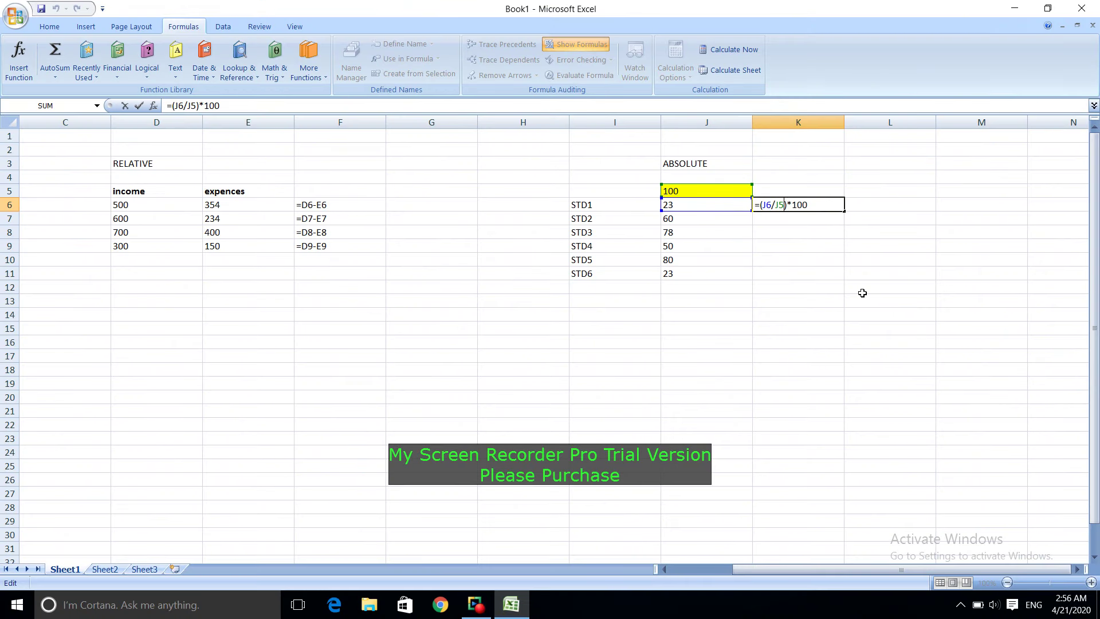
key(super+p)
click(783, 205)
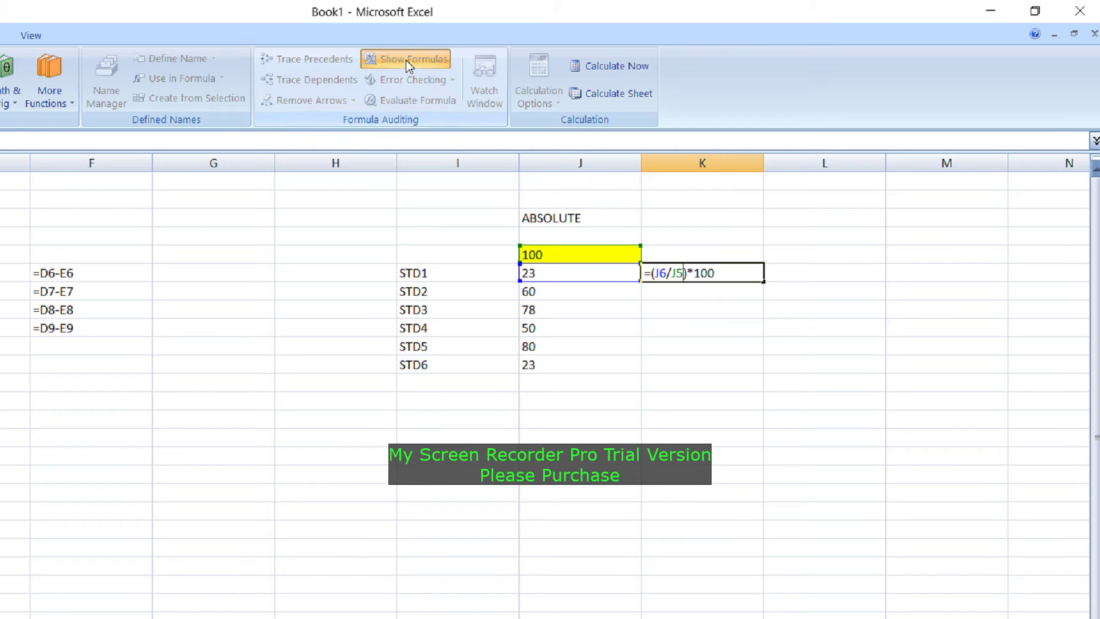
Switch back to calculated results and confirm K6 holds =(J6/$J$5)*100, showing 23.
click(607, 436)
click(407, 59)
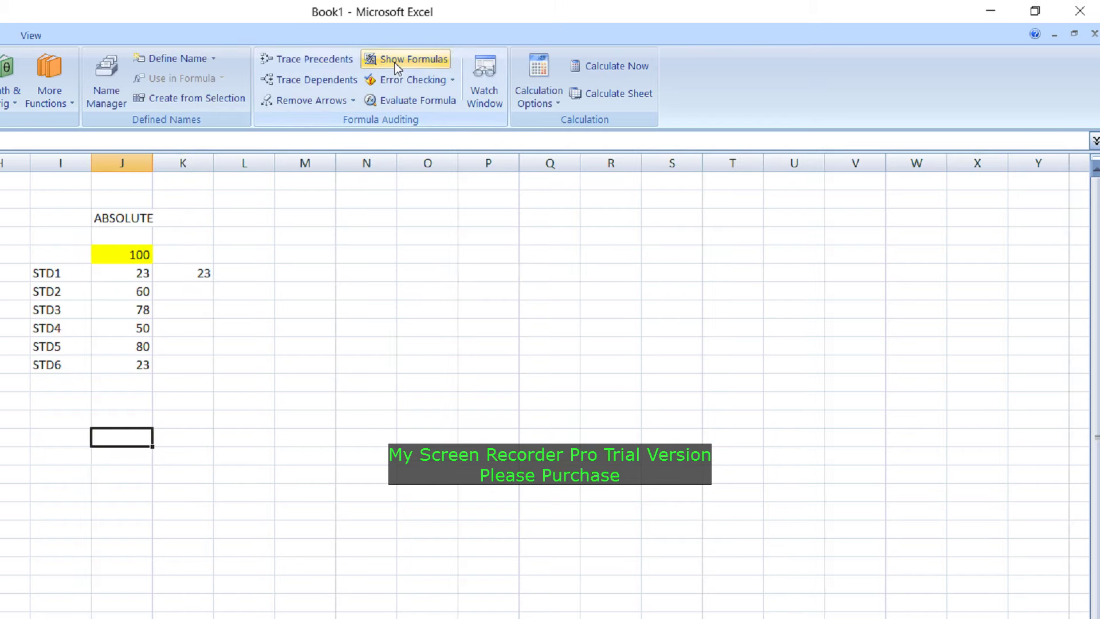
click(446, 276)
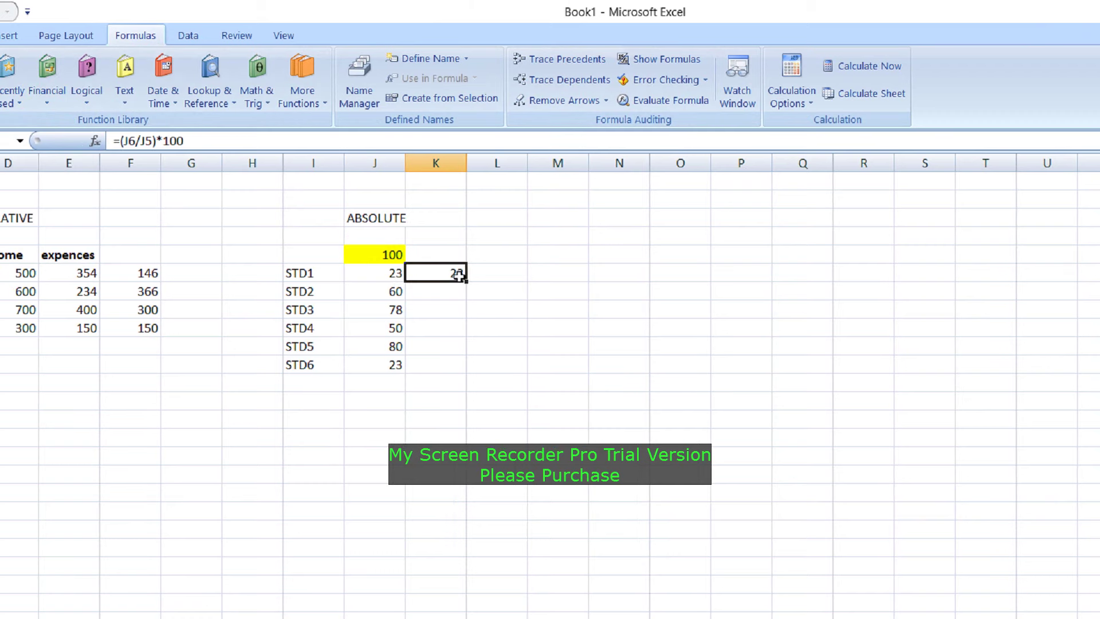
double_click(454, 271)
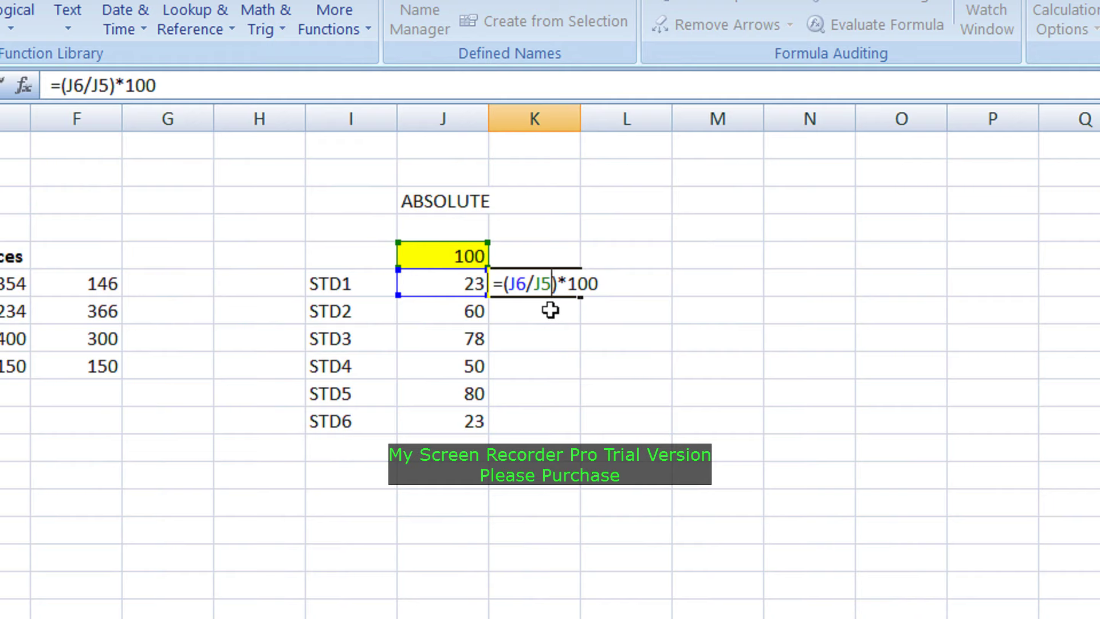
click(756, 481)
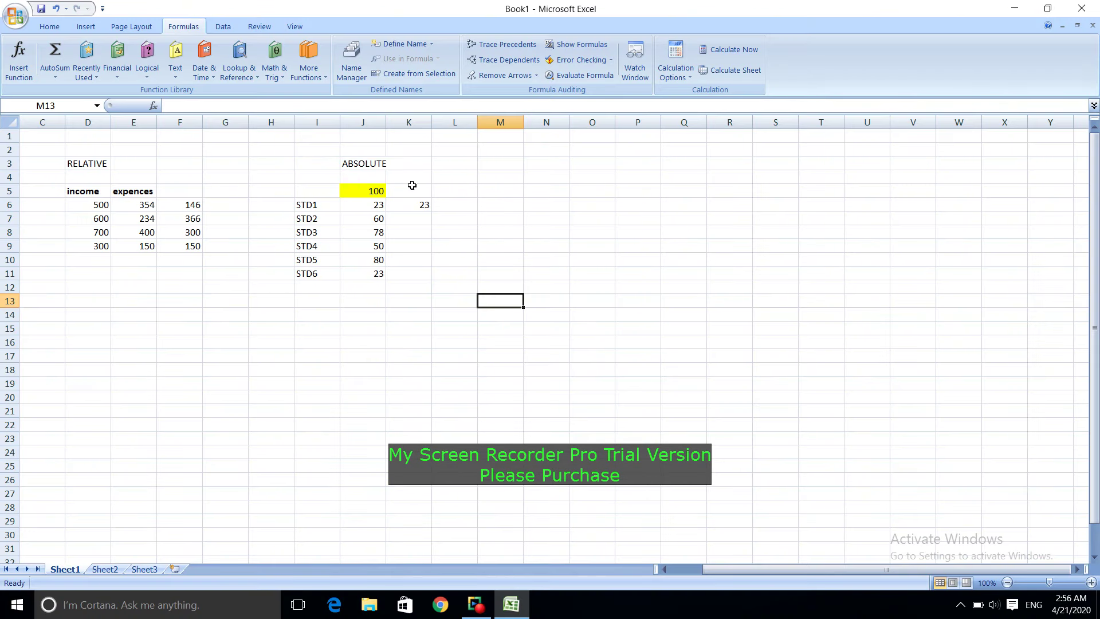
click(422, 205)
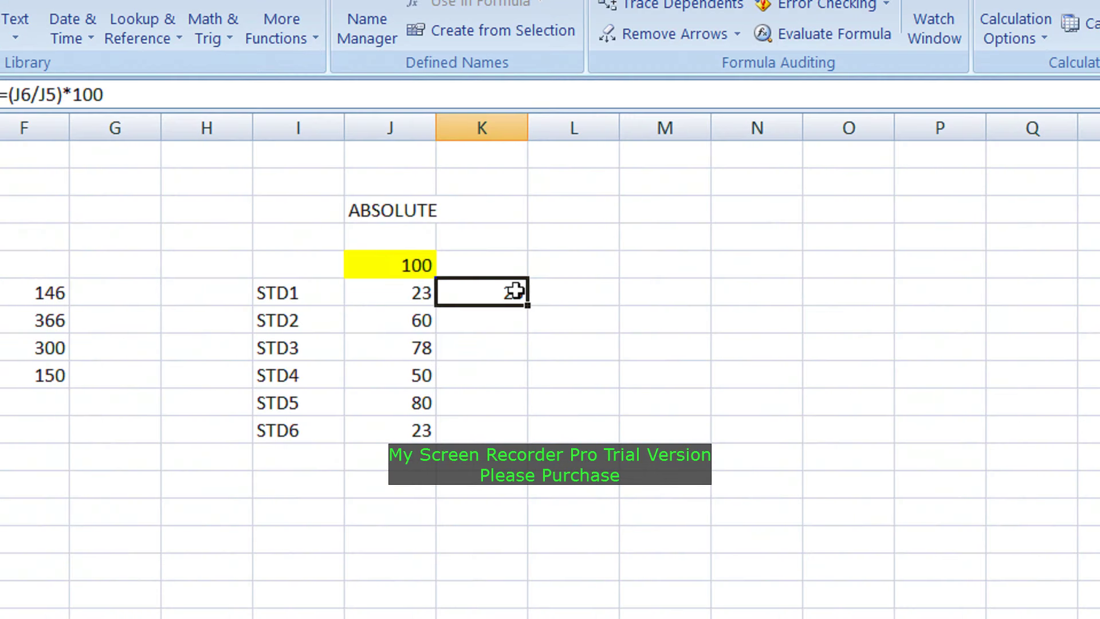
click(641, 605)
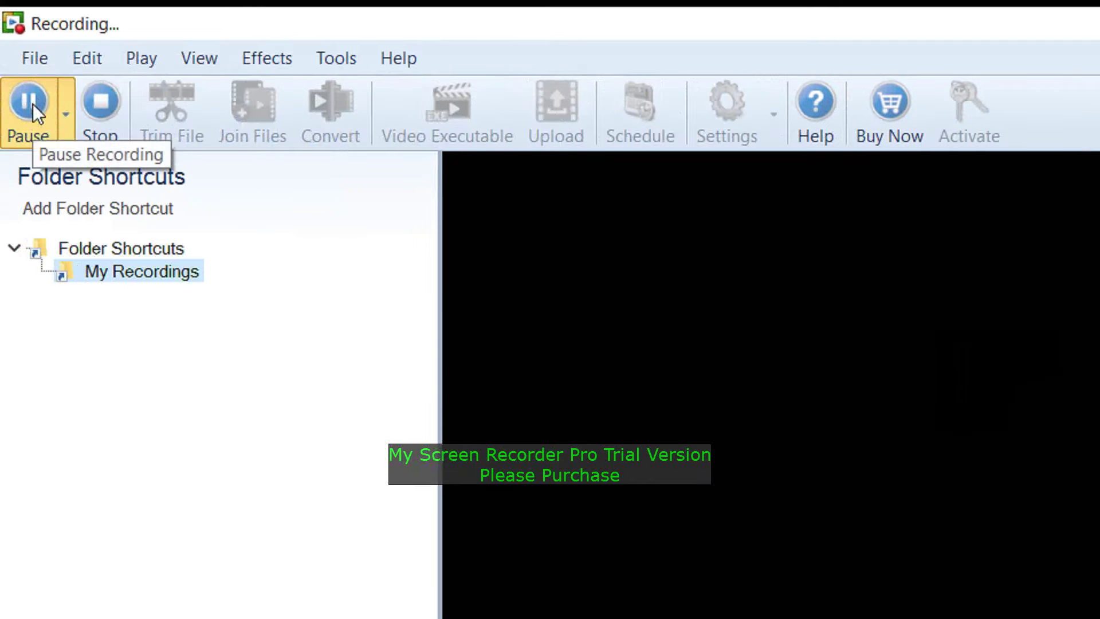
click(33, 104)
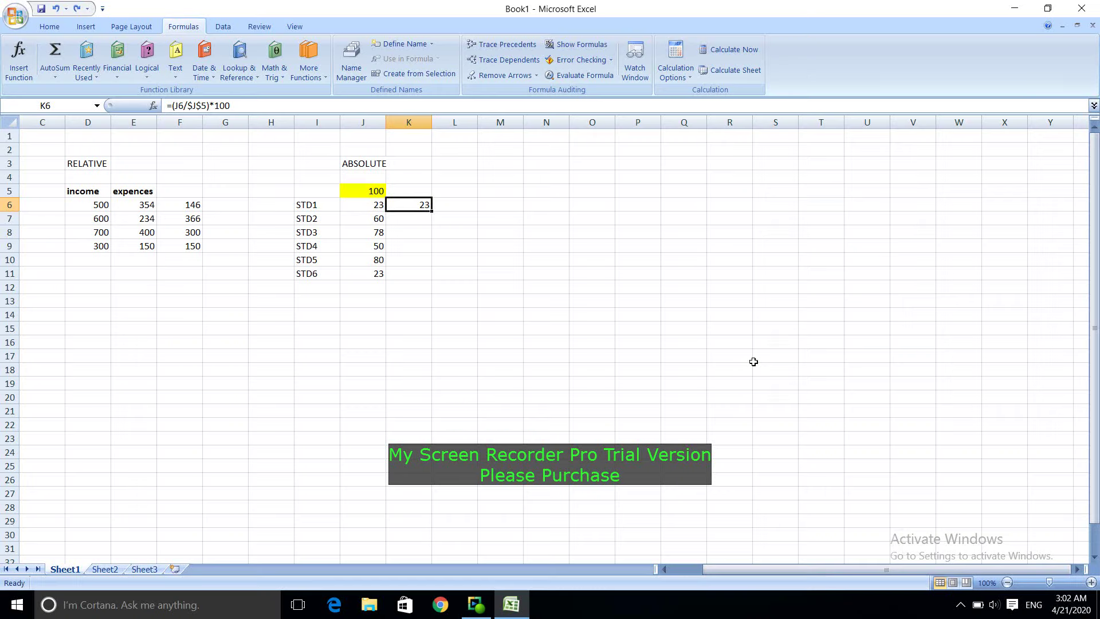
Edit K6, removing the old lock and retyping $ before J and 5 to read $J$5.
click(422, 231)
click(401, 200)
double_click(425, 205)
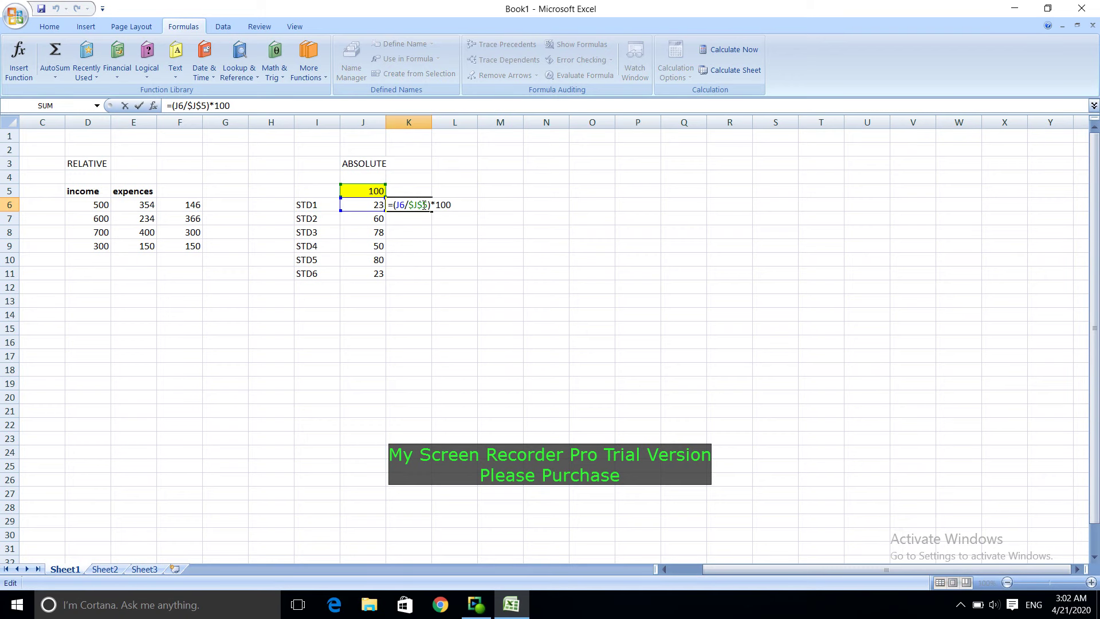
key(BackSpace)
key(BackSpace)
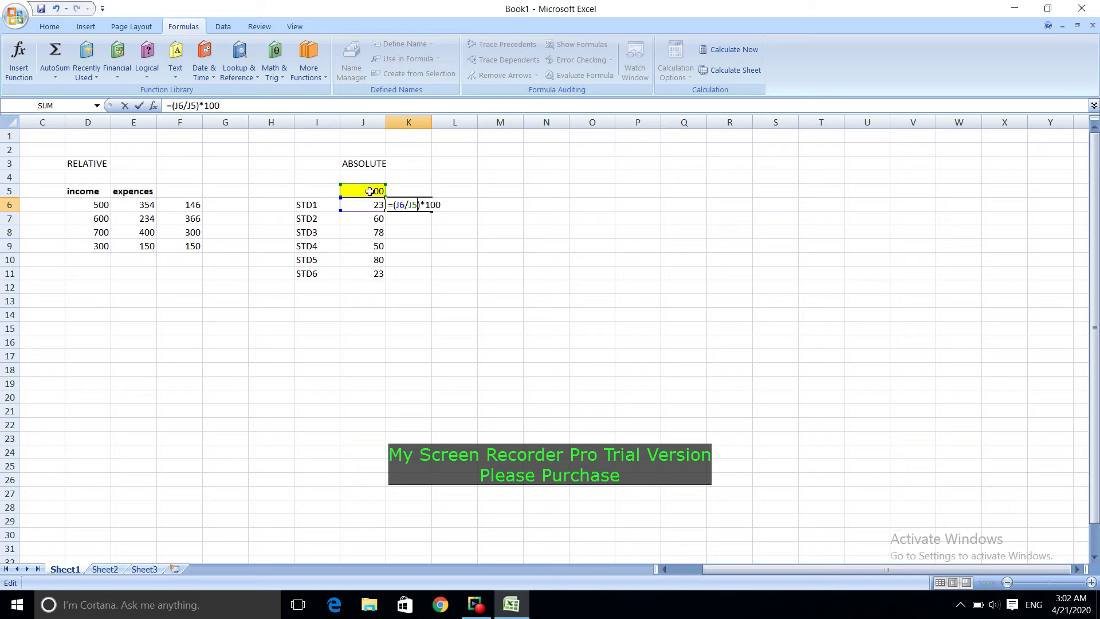
click(413, 205)
text($)
key(Left)
key(Left)
text($)
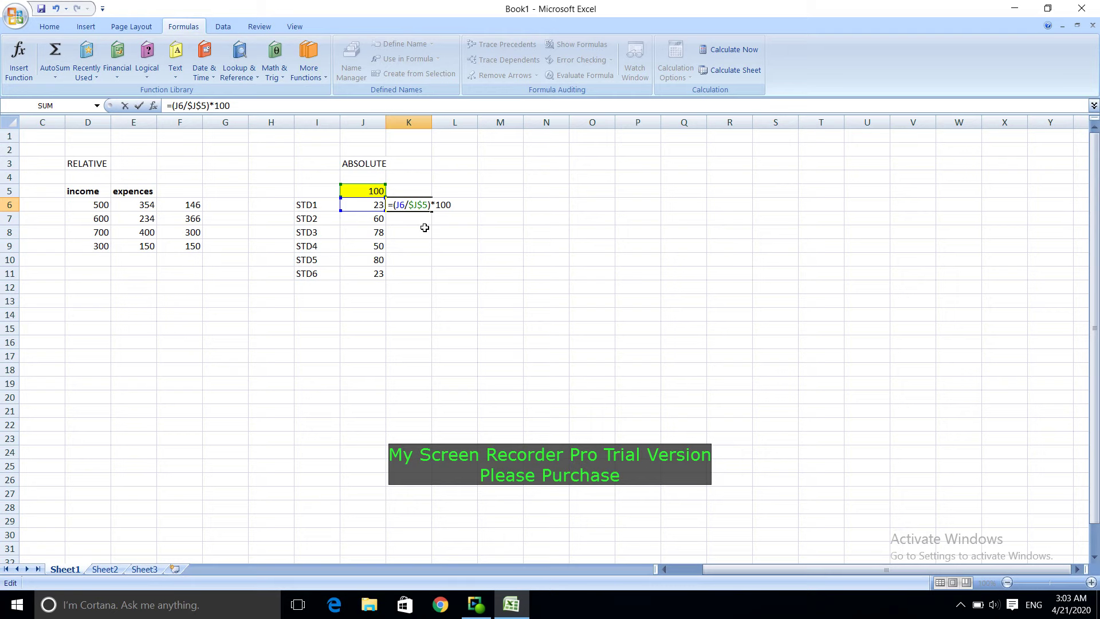
Commit the corrected K6 formula and fill it down to K11.
key(Return)
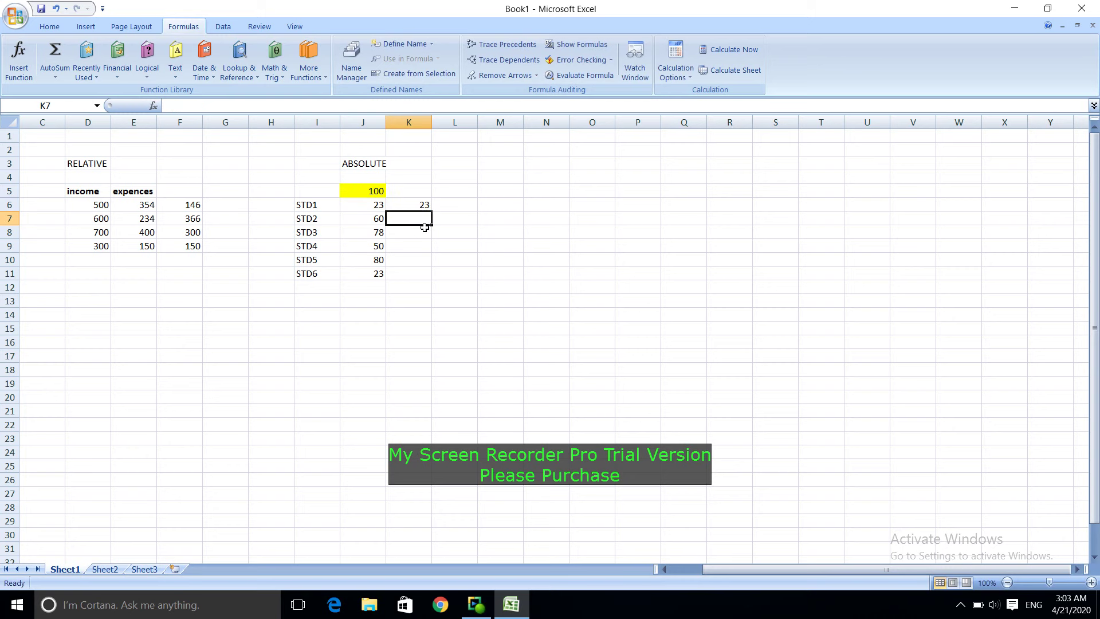
click(429, 204)
drag(431, 211, 431, 279)
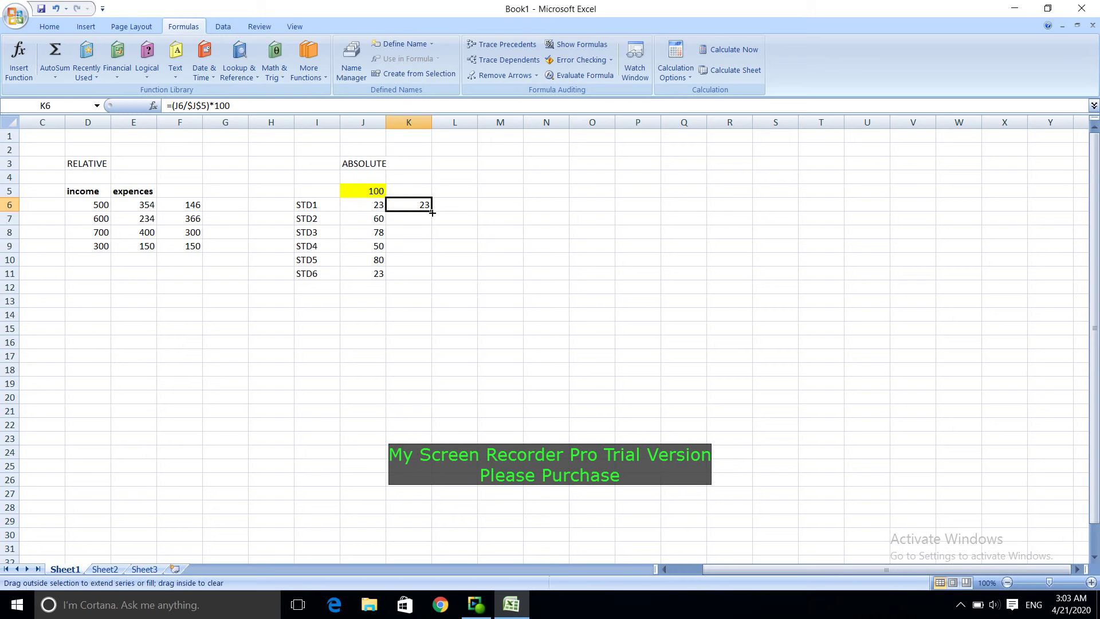
Check K7's copied formula and display the sheet's formulas instead of results.
click(528, 228)
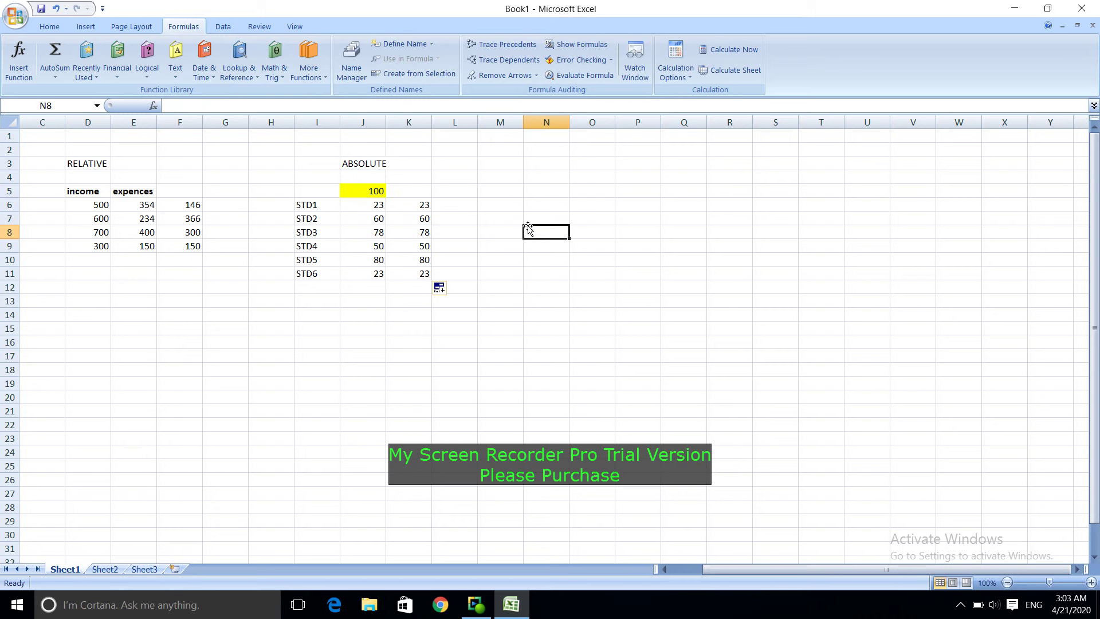
click(421, 219)
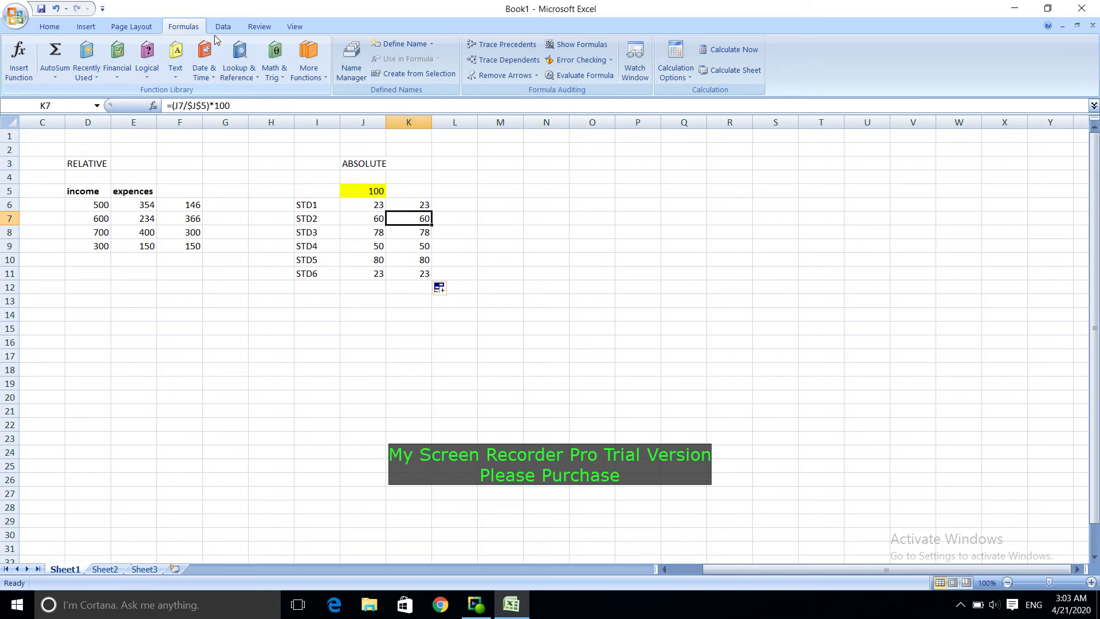
click(580, 46)
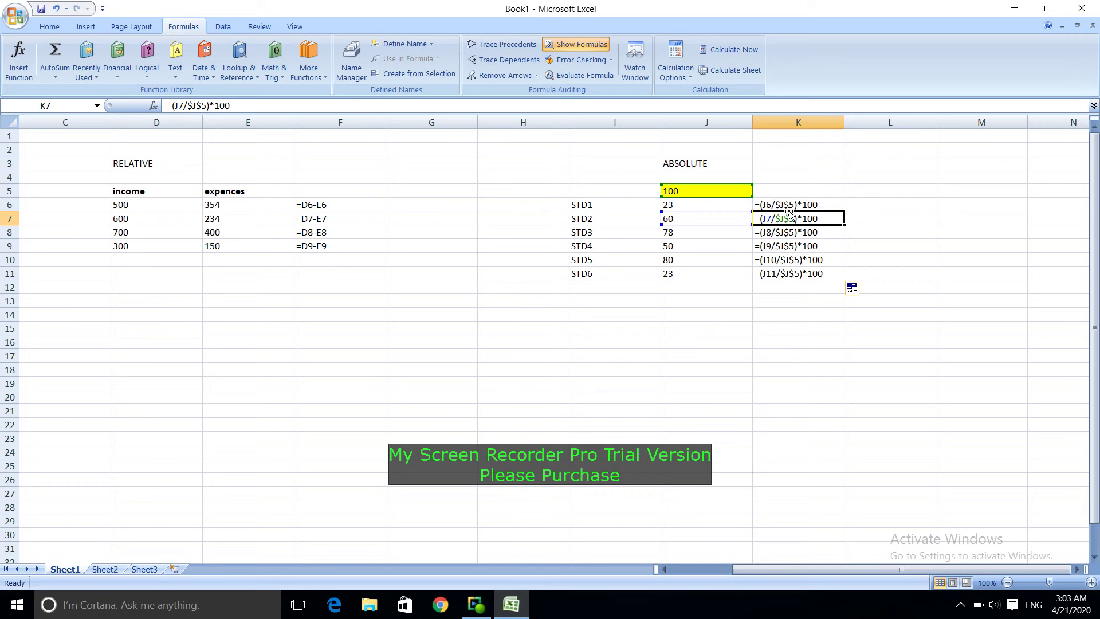
Turn off Show Formulas to return to calculated values.
click(49, 26)
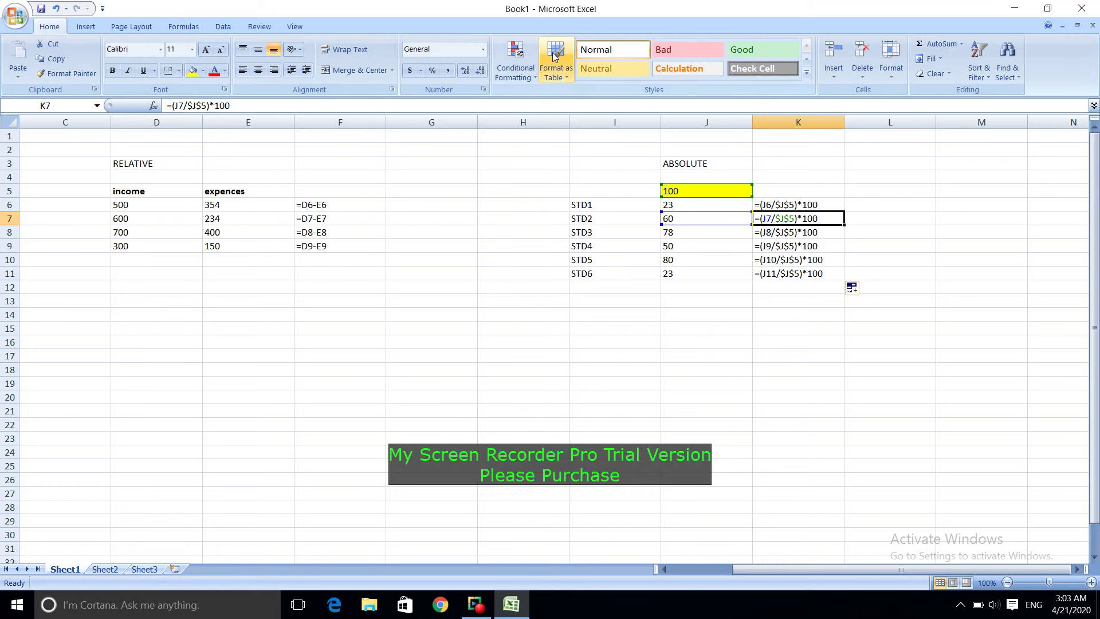
click(183, 26)
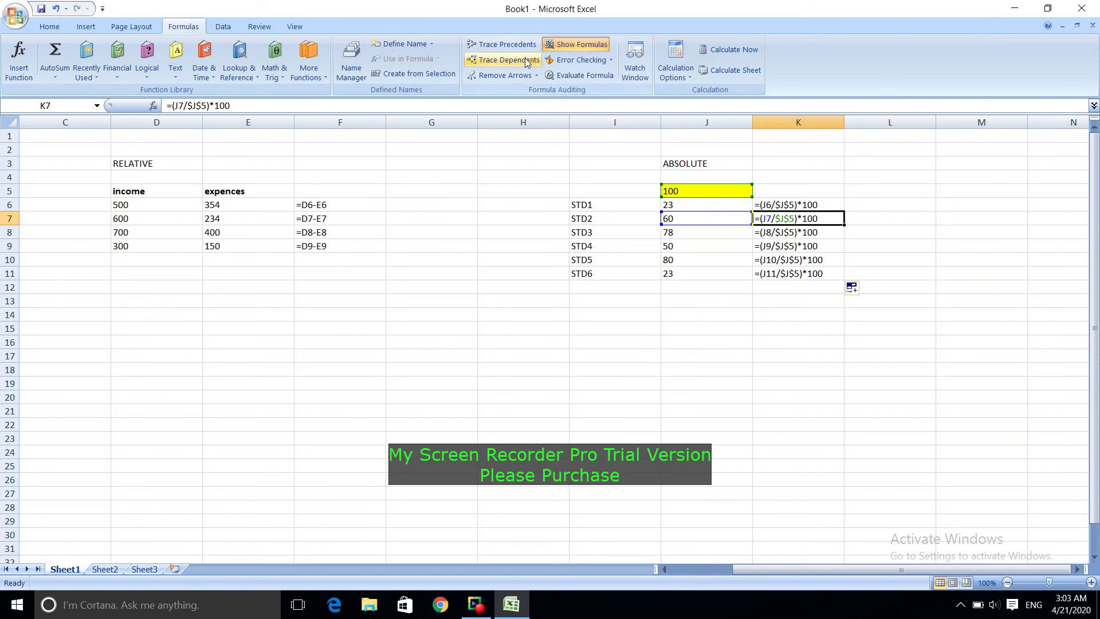
click(578, 46)
Clear the locked-base results from K6:K11, leaving column K empty.
click(518, 232)
drag(427, 206, 416, 277)
key(Delete)
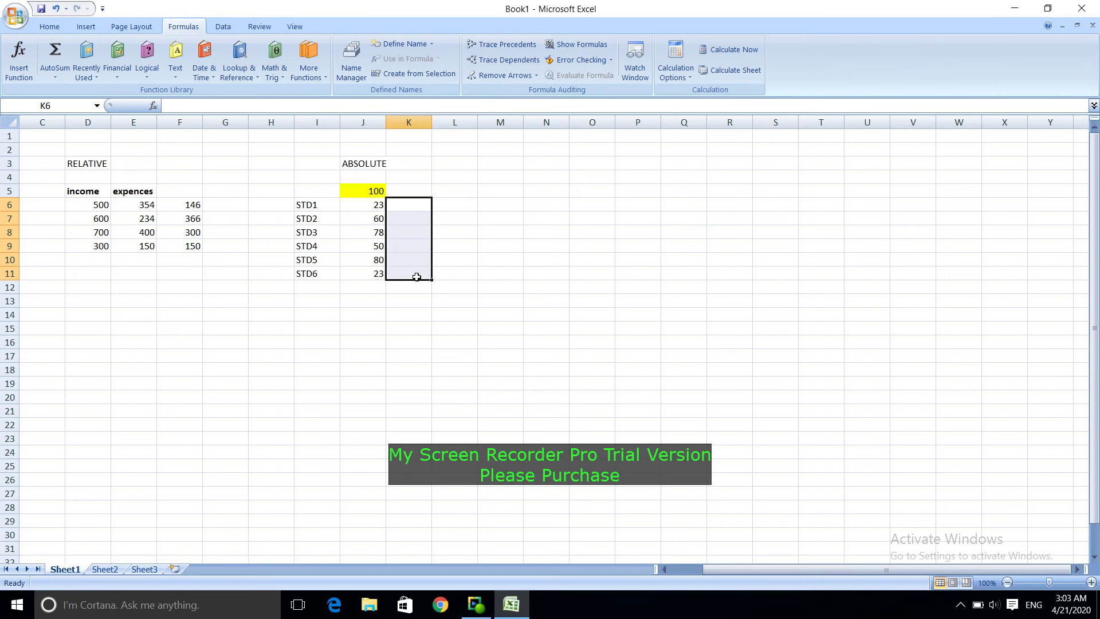
click(501, 218)
Retype K6 from scratch as =(J6/$J$5)*100 by referencing J6 and J5, showing 23.
click(407, 205)
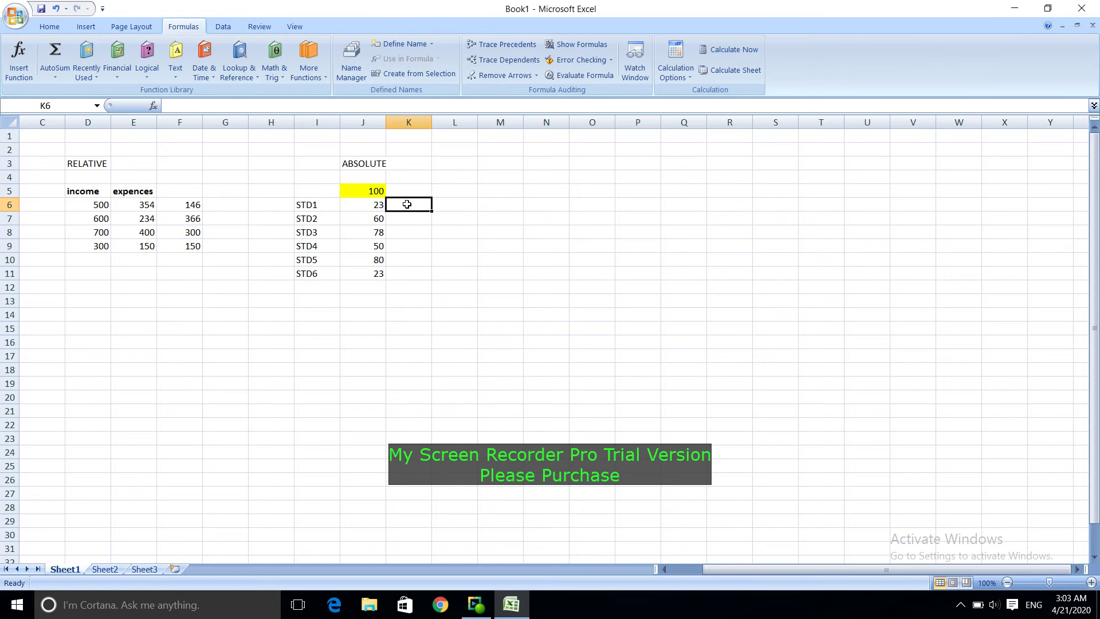
text(=)
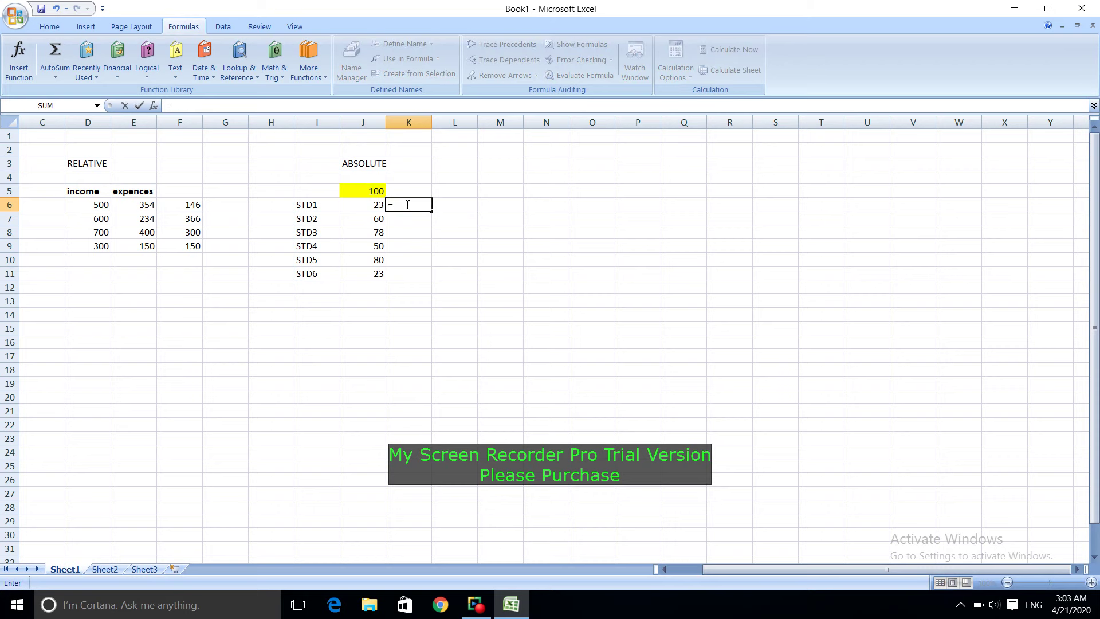
click(369, 206)
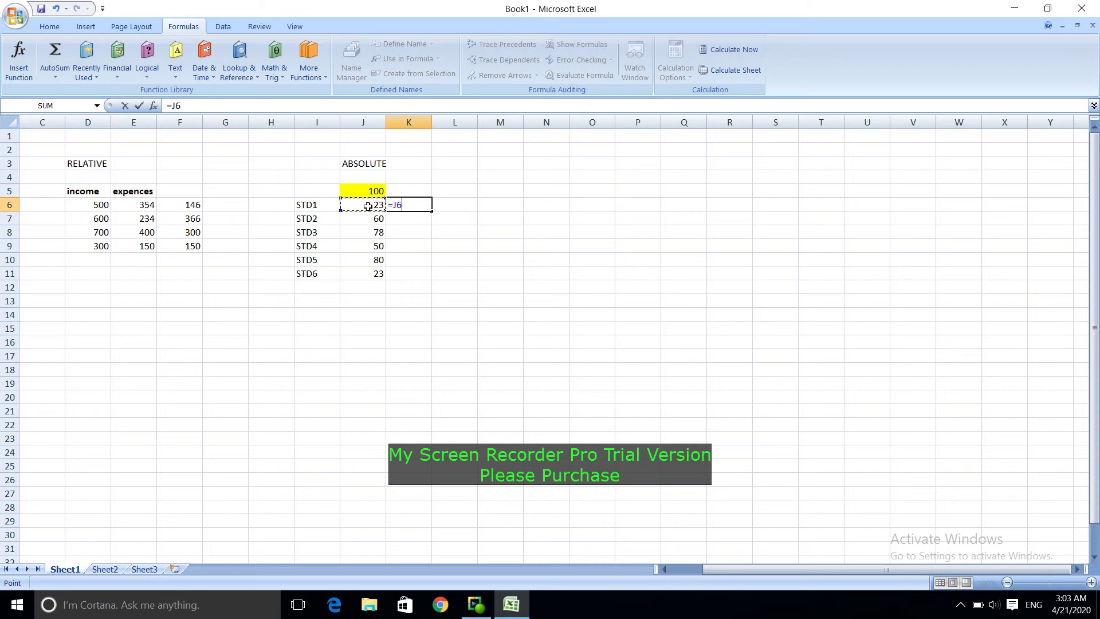
text(/)
click(369, 191)
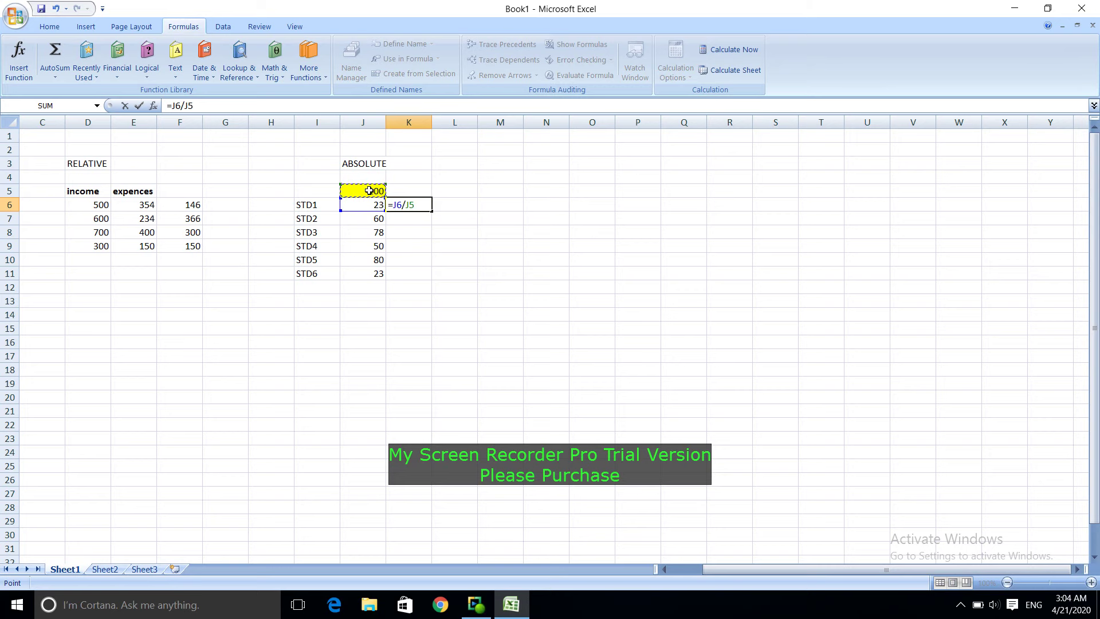
text())
click(393, 206)
text(()
text(00)
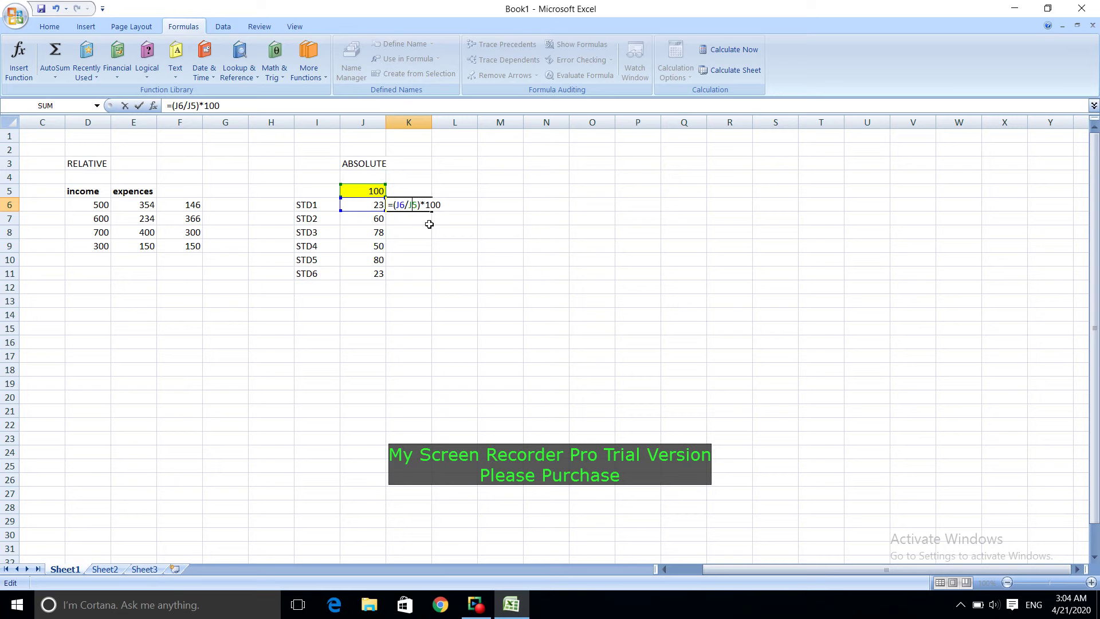
text($J)
text($)
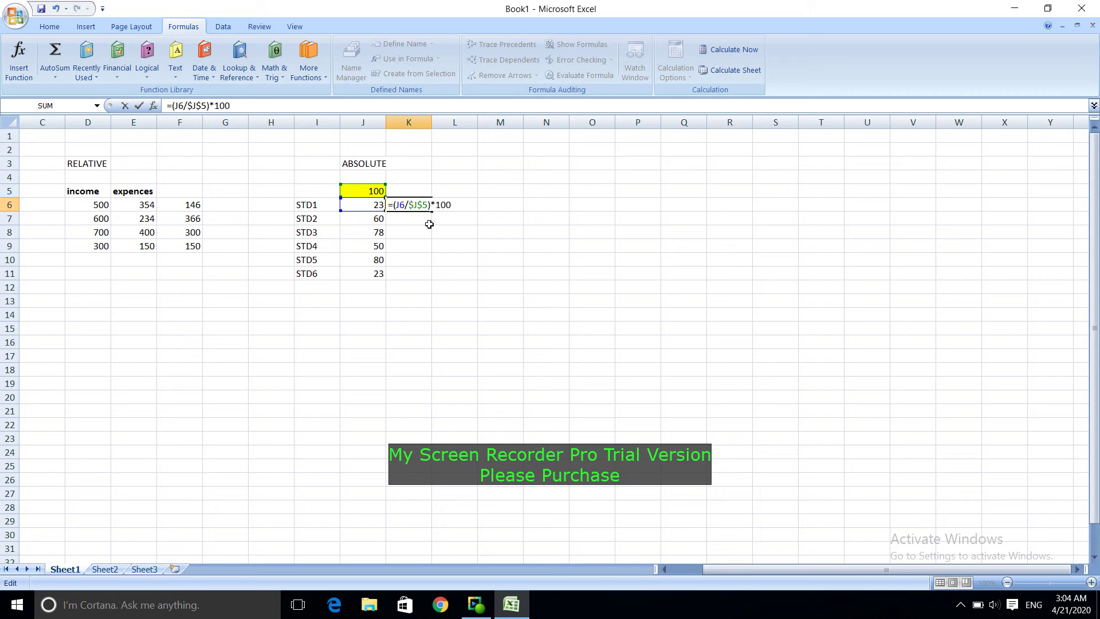
key(Return)
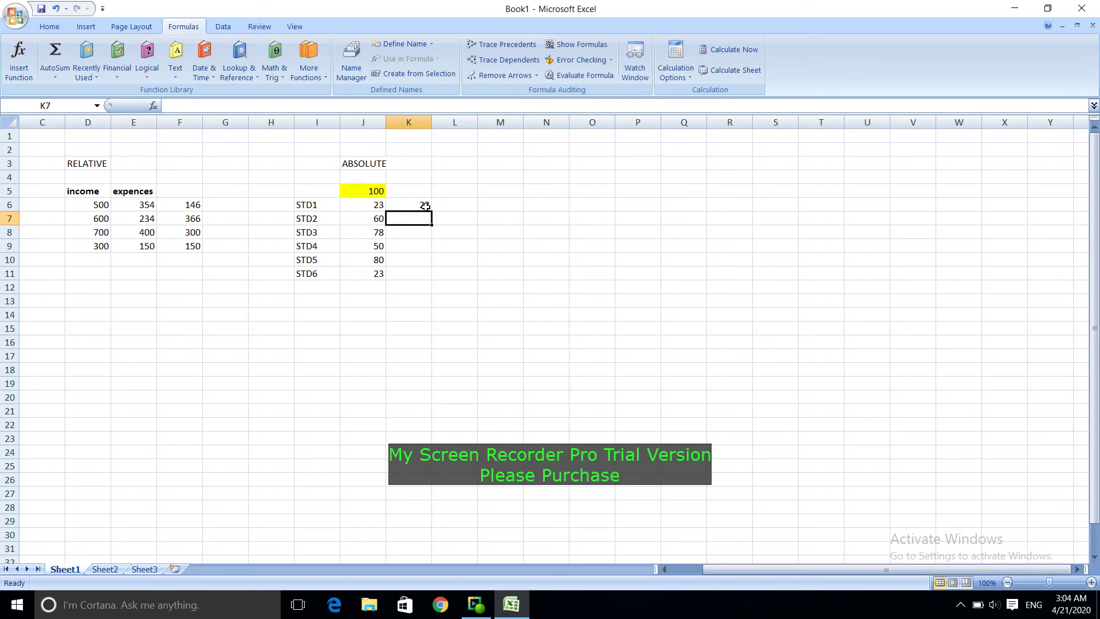
Fill K6 down to K11, giving 23, 60, 78, 50, 80 and 23.
click(425, 206)
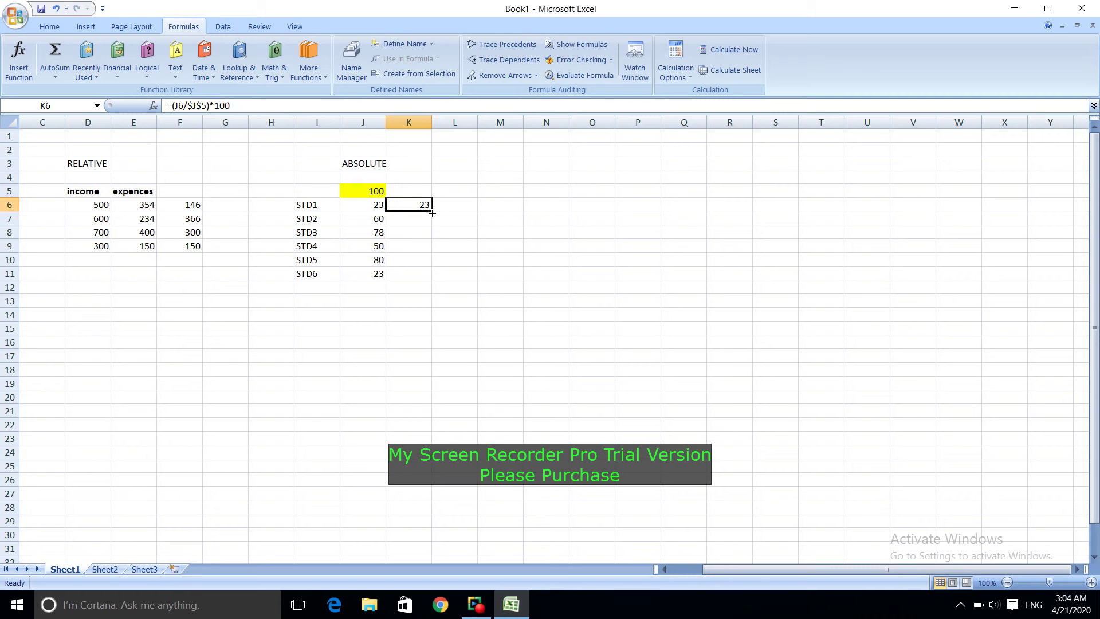
drag(432, 212, 432, 278)
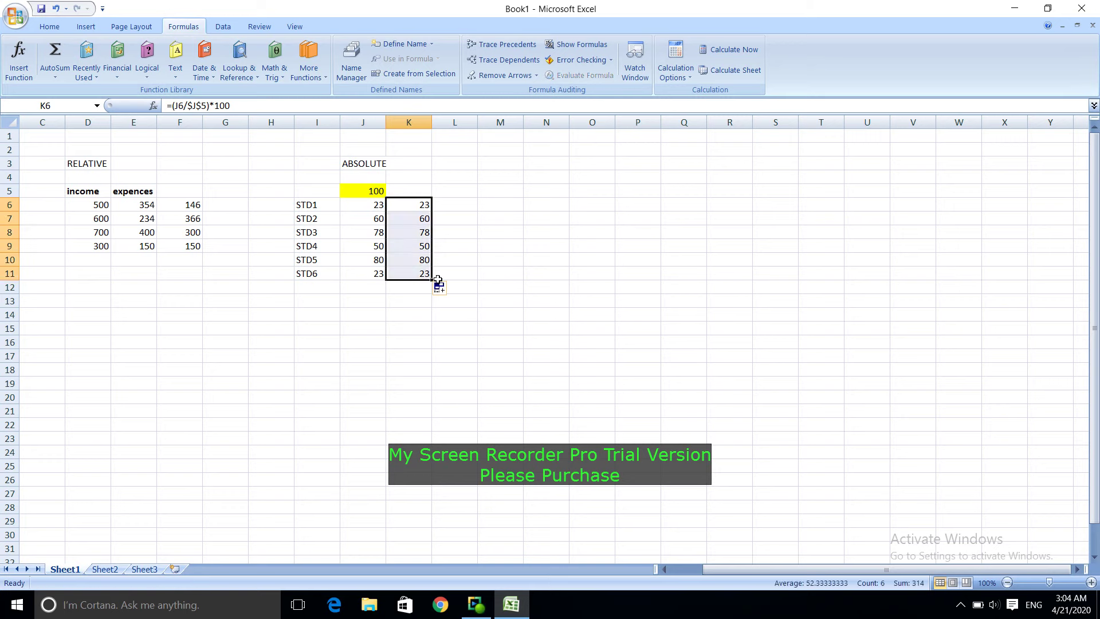
click(525, 248)
click(417, 222)
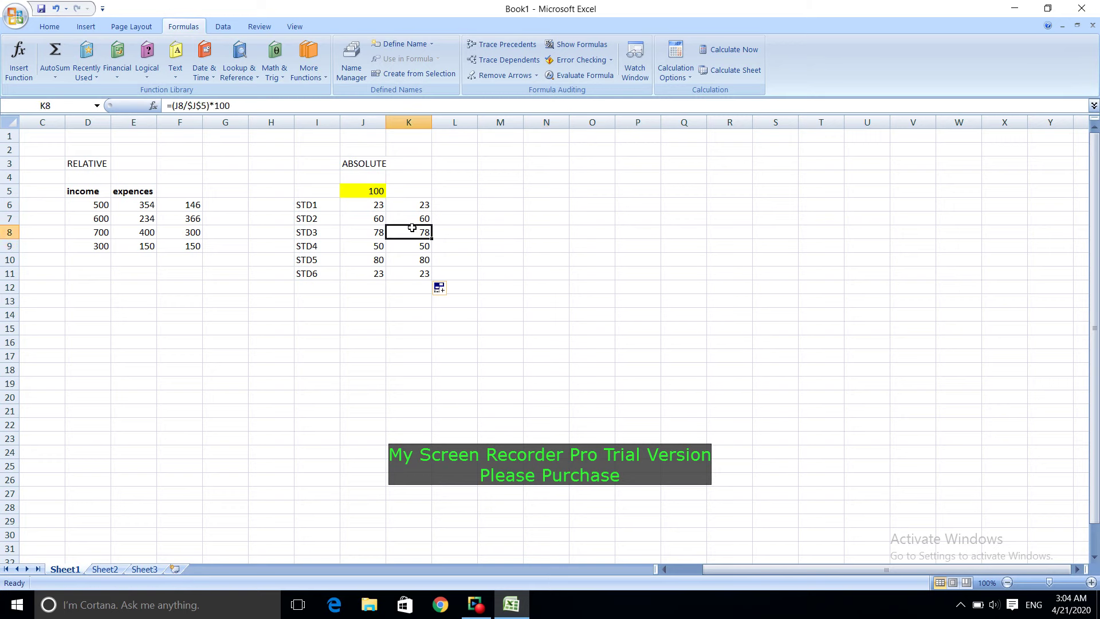
Highlight the RELATIVE table and ABSOLUTE heading for comparison, then stop the recording.
mouse_move(229, 192)
mouse_down()
mouse_move(51, 223)
mouse_move(54, 283)
mouse_up()
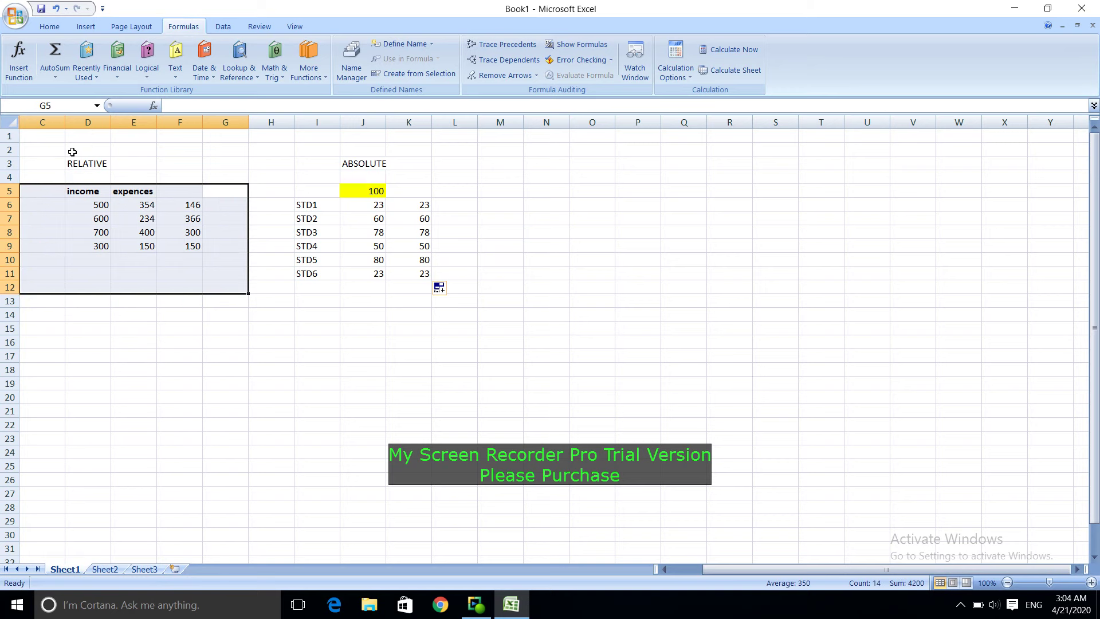
drag(73, 143, 95, 246)
click(351, 165)
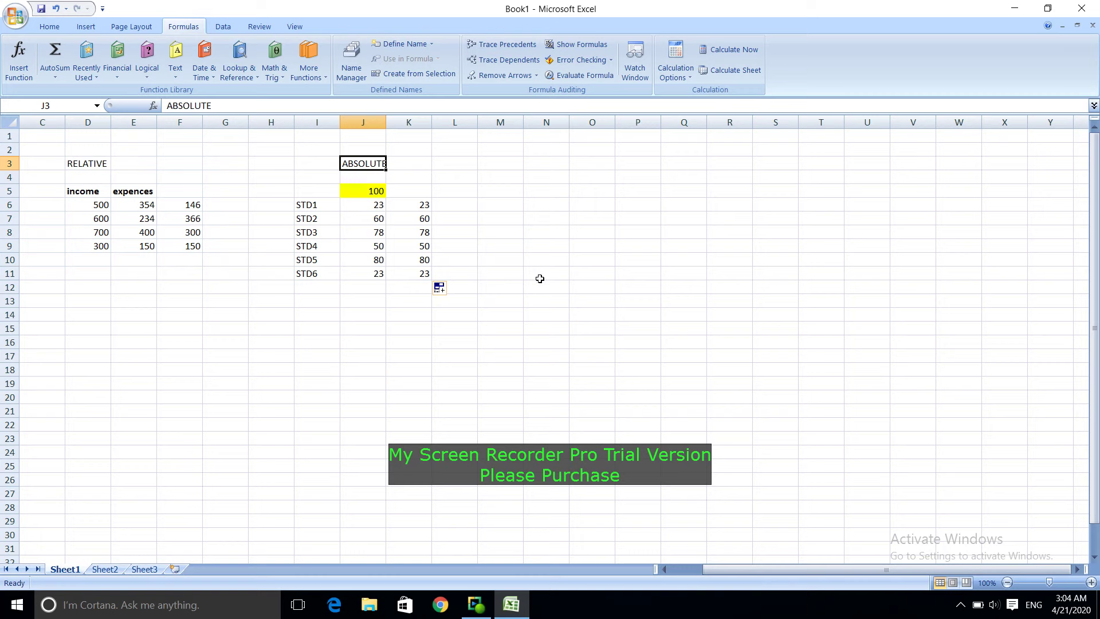
click(89, 166)
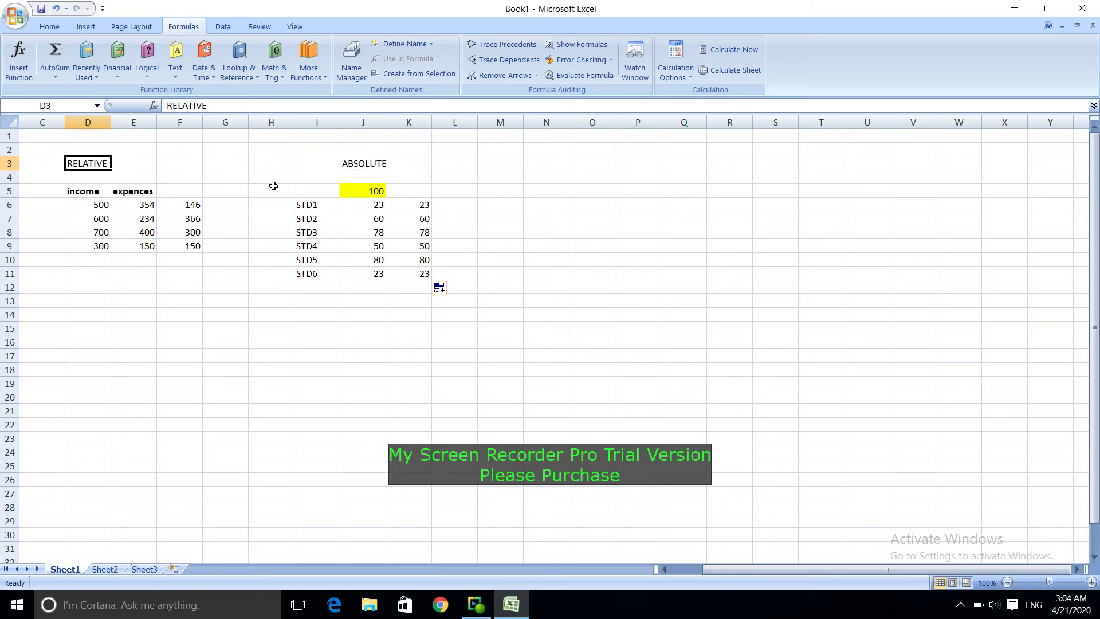
click(375, 164)
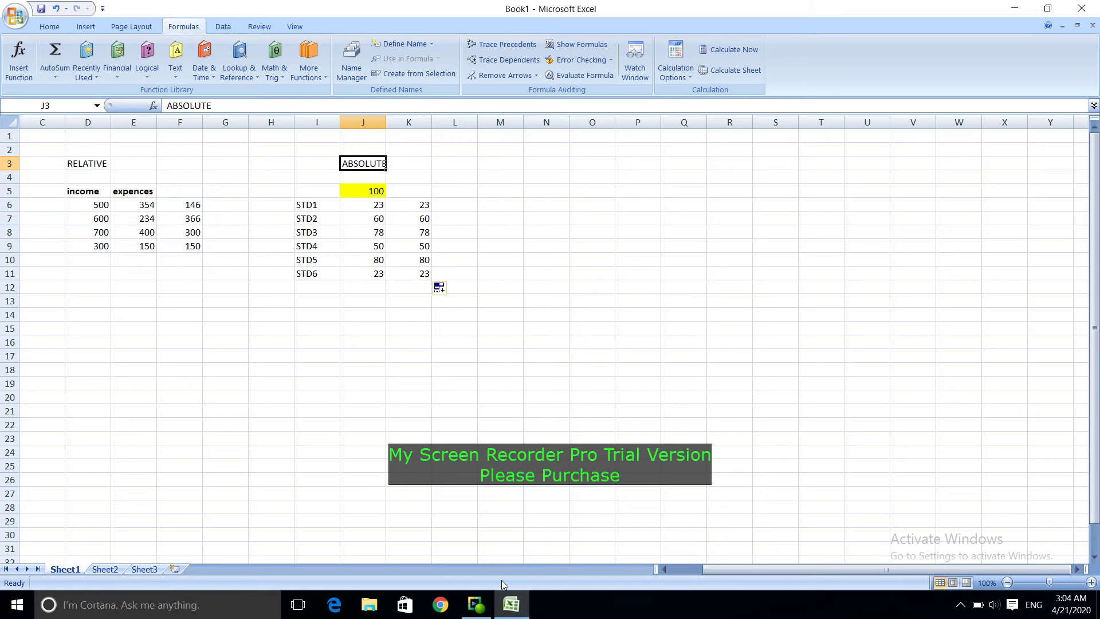
click(485, 612)
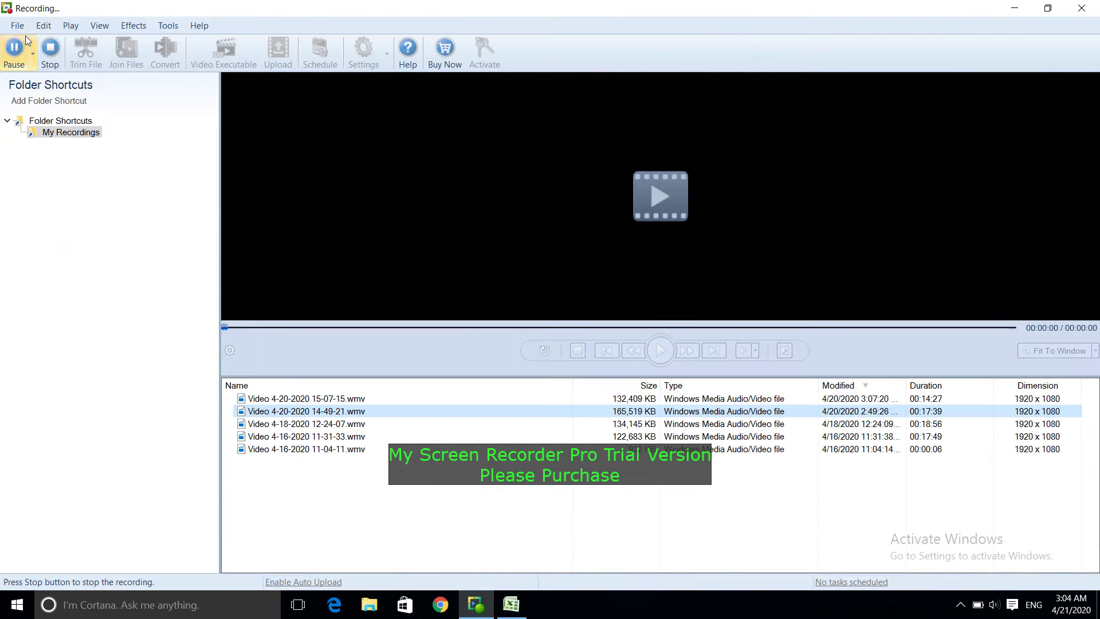